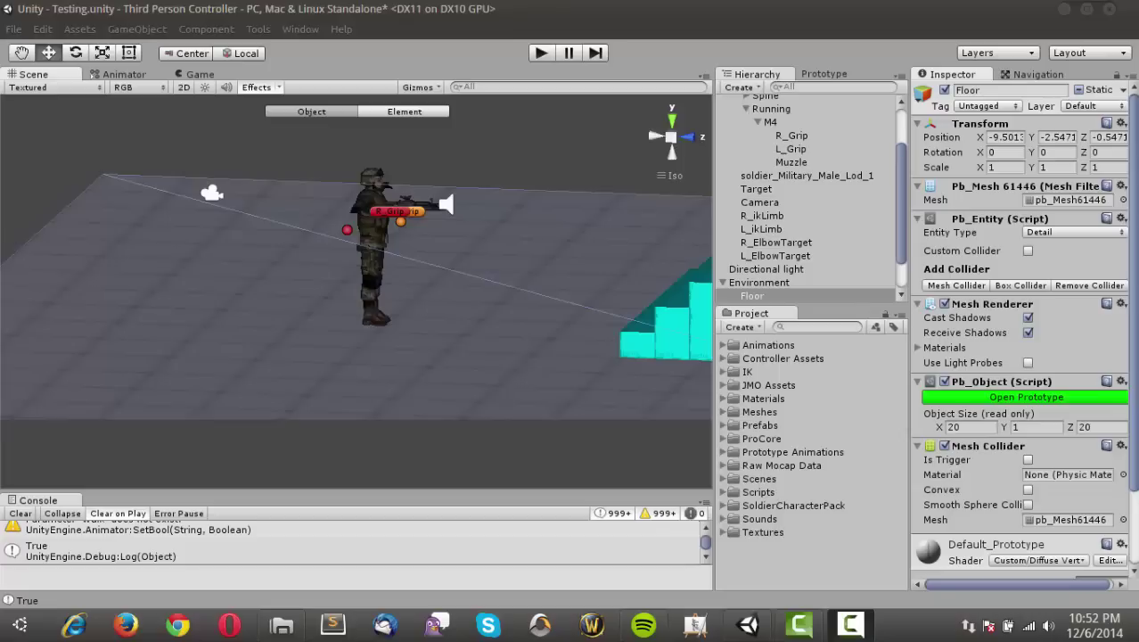
Examine the floor, the cyan staircase and the grey block from several angles.
{"action": "left_click_drag", "start_coordinate": [625, 237], "coordinate": [352, 288], "text": "alt"}
{"action": "middle_click_drag", "start_coordinate": [353, 290], "coordinate": [347, 291]}
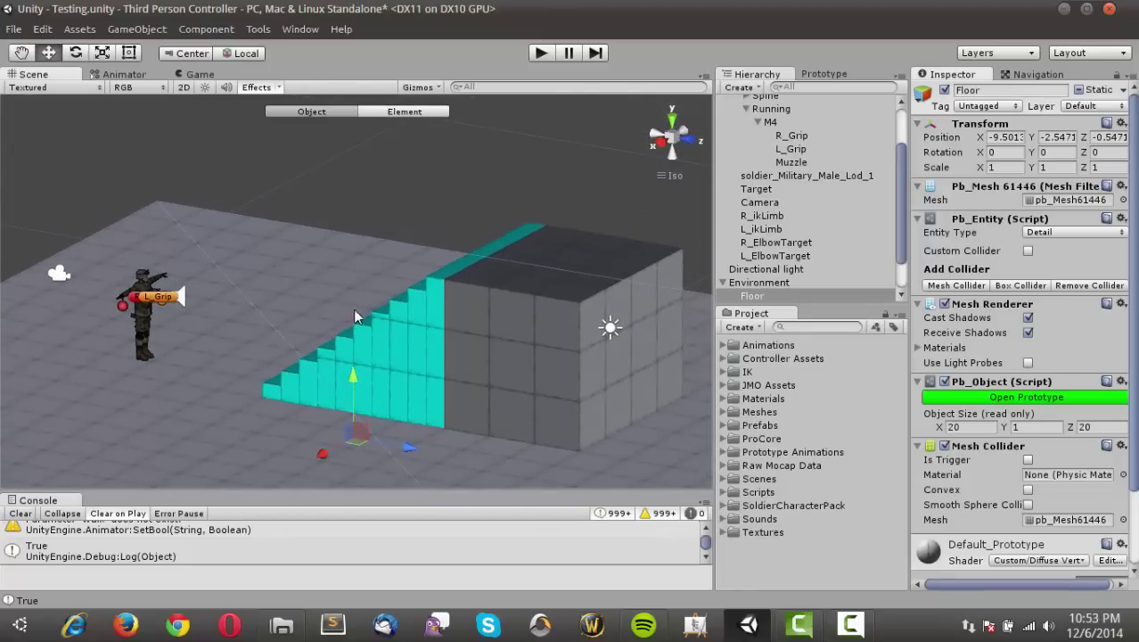
{"action": "left_click_drag", "start_coordinate": [353, 310], "coordinate": [277, 326], "text": "alt"}
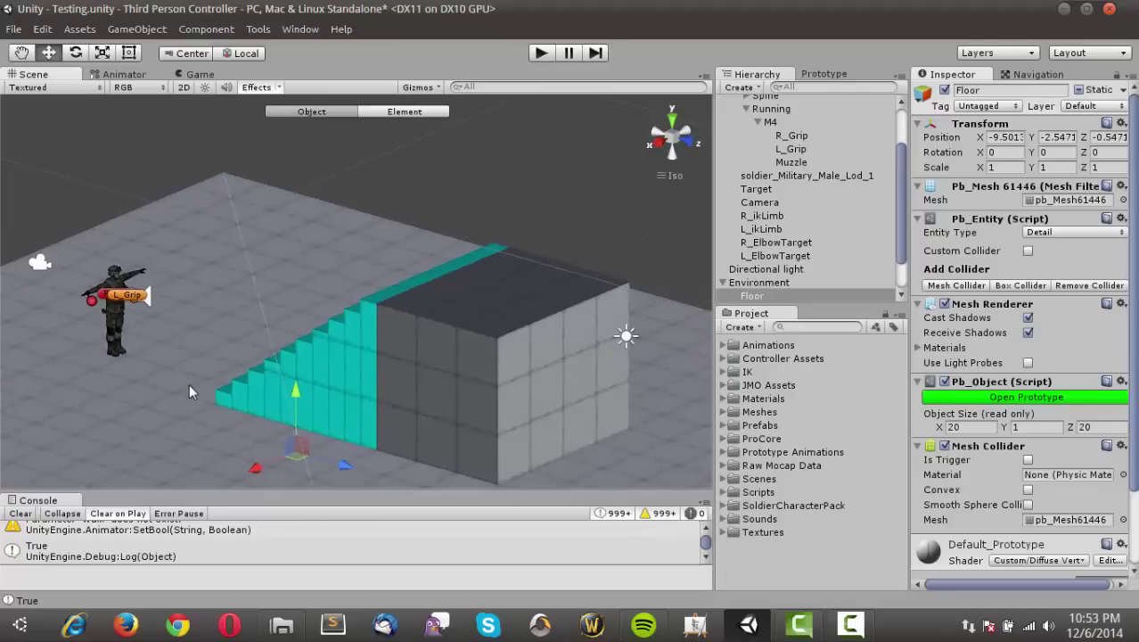
{"action": "middle_click_drag", "start_coordinate": [170, 360], "coordinate": [276, 300]}
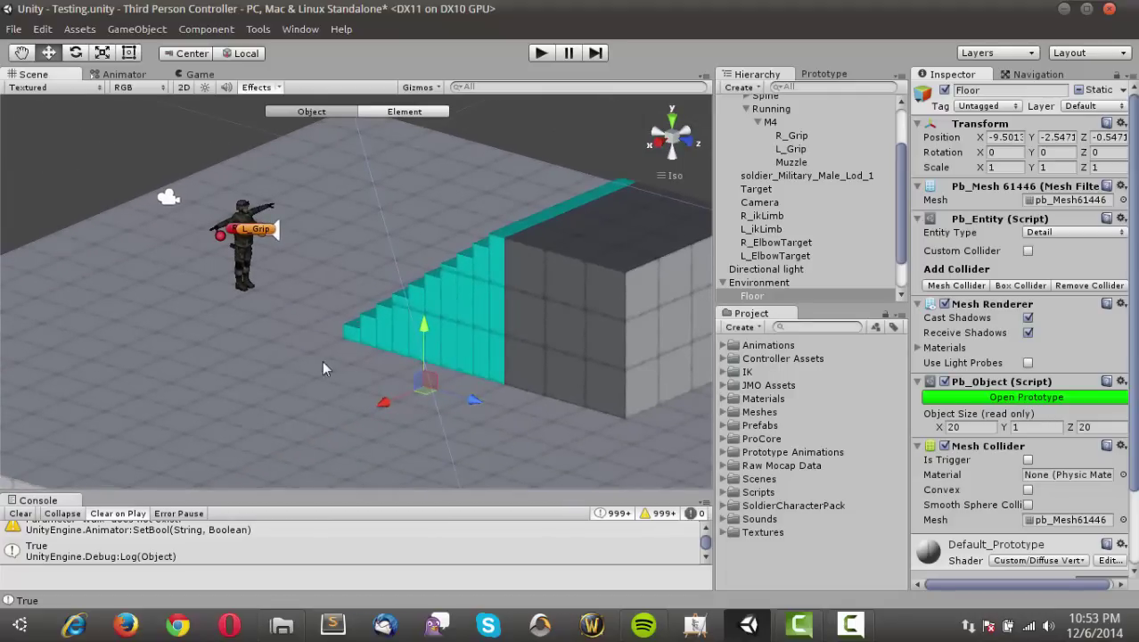
{"action": "left_click_drag", "start_coordinate": [456, 350], "coordinate": [266, 368], "text": "alt"}
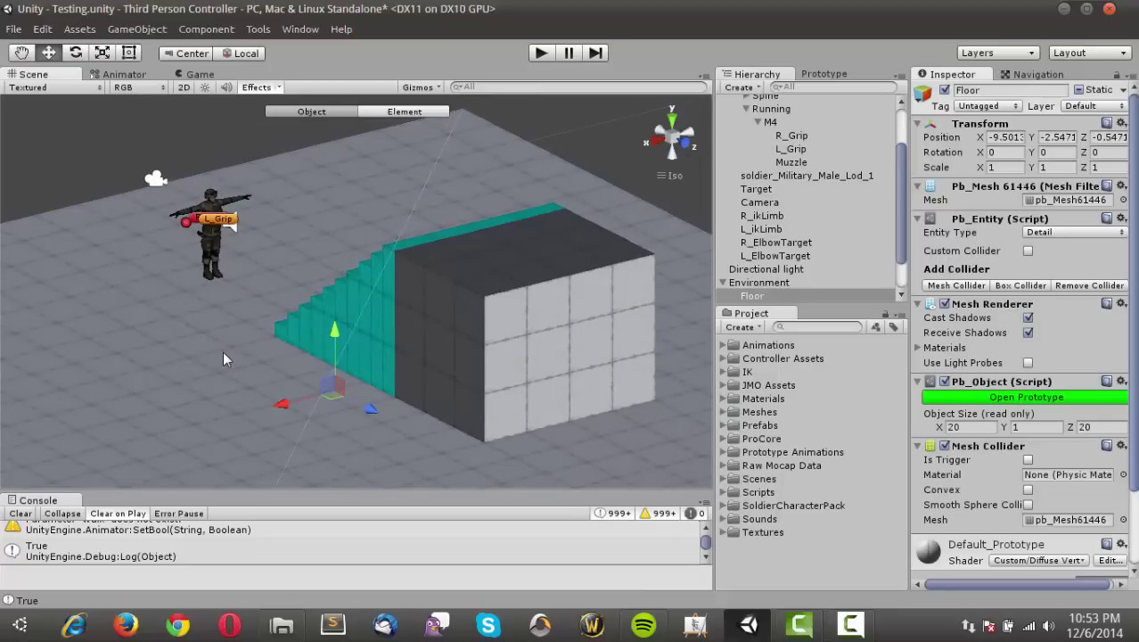
{"action": "left_click_drag", "start_coordinate": [181, 330], "coordinate": [352, 292], "text": "alt"}
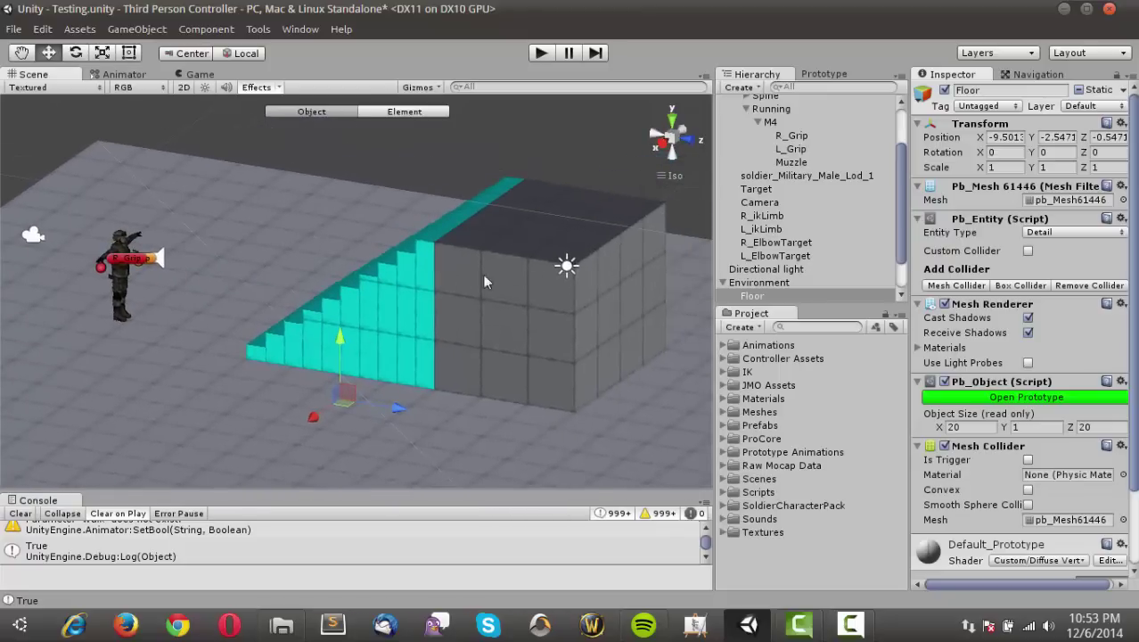
{"action": "left_click_drag", "start_coordinate": [450, 319], "coordinate": [198, 319], "text": "alt"}
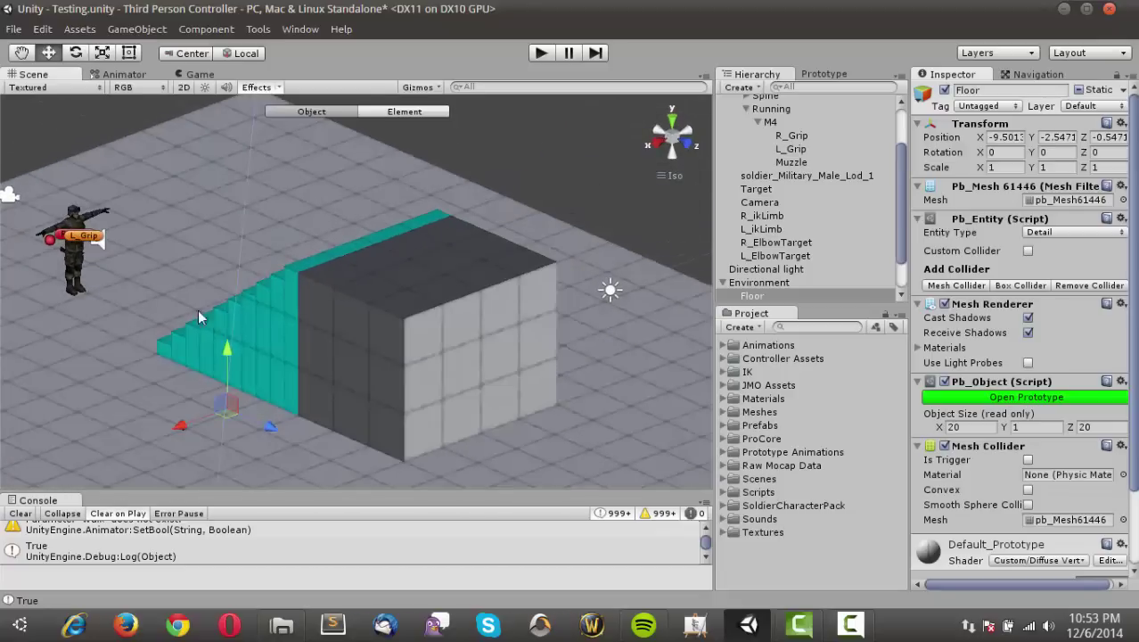
Inspect the soldier, its rifle and the grip and elbow markers up close from the side and above.
{"action": "middle_click_drag", "start_coordinate": [141, 196], "coordinate": [269, 255]}
{"action": "scroll", "coordinate": [264, 290], "scroll_direction": "up", "scroll_amount": 5}
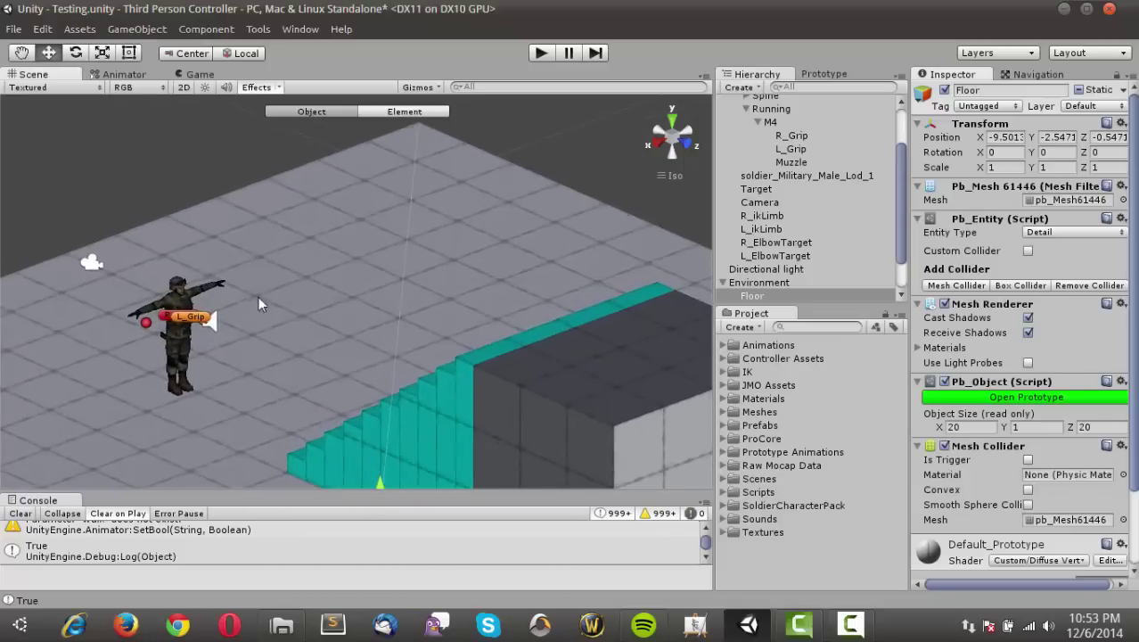
{"action": "middle_click_drag", "start_coordinate": [322, 293], "coordinate": [352, 287]}
{"action": "scroll", "coordinate": [256, 306], "scroll_direction": "up", "scroll_amount": 4}
{"action": "left_click_drag", "start_coordinate": [192, 346], "coordinate": [376, 314], "text": "alt"}
{"action": "middle_click_drag", "start_coordinate": [425, 257], "coordinate": [378, 269]}
{"action": "left_click_drag", "start_coordinate": [378, 270], "coordinate": [414, 328], "text": "alt"}
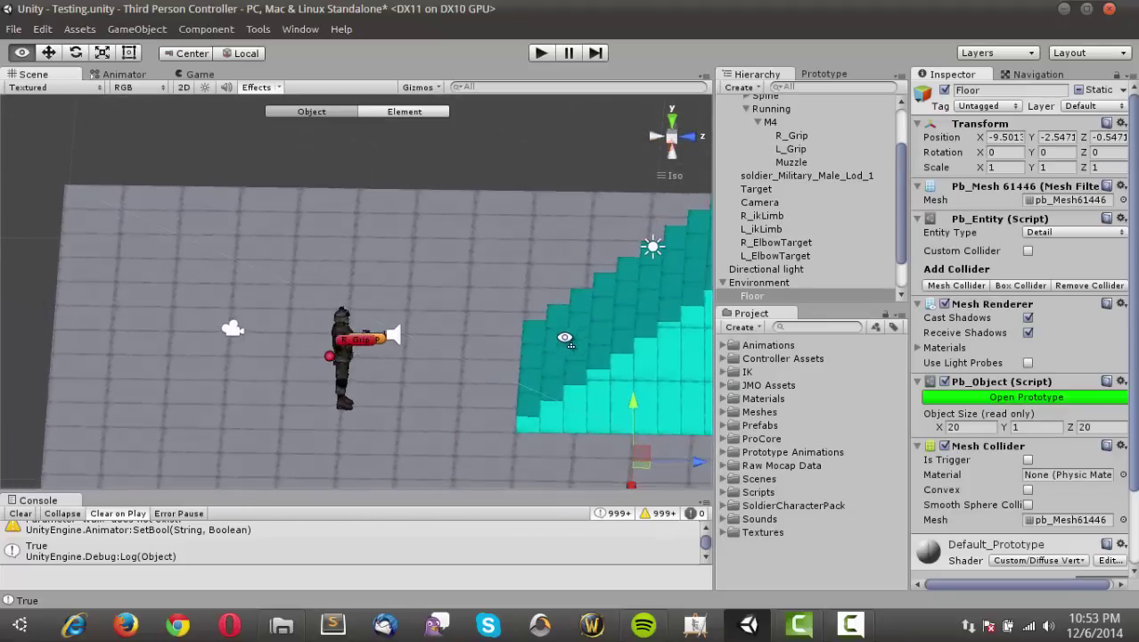
{"action": "scroll", "coordinate": [414, 328], "scroll_direction": "up", "scroll_amount": 6}
{"action": "middle_click_drag", "start_coordinate": [403, 331], "coordinate": [455, 225]}
{"action": "left_click_drag", "start_coordinate": [414, 337], "coordinate": [431, 267], "text": "alt"}
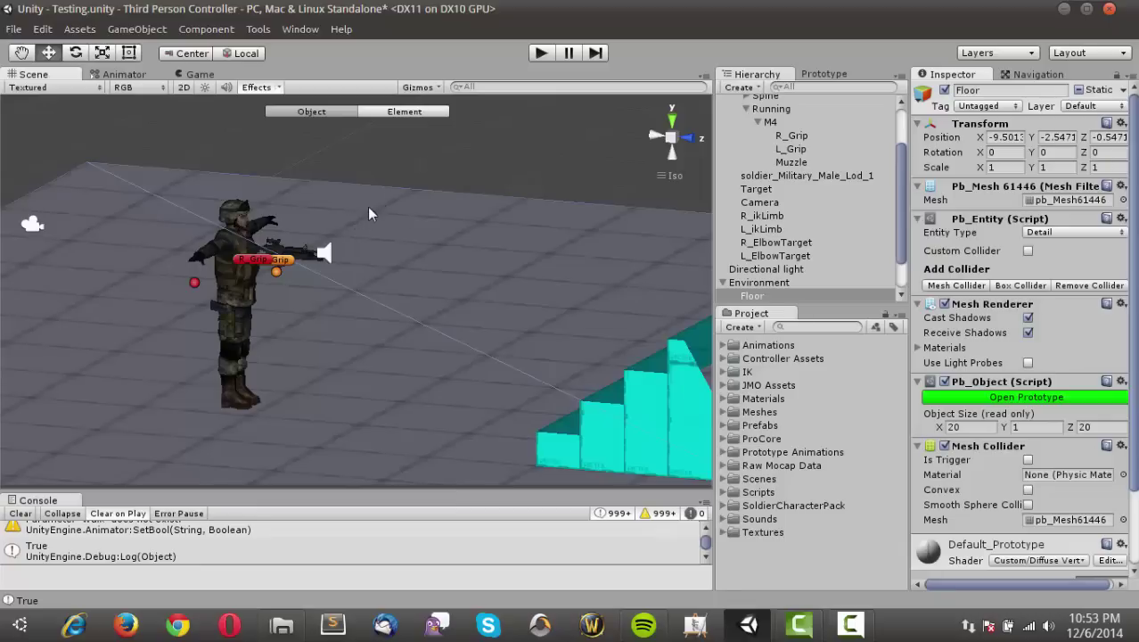
{"action": "middle_click_drag", "start_coordinate": [274, 245], "coordinate": [360, 266]}
{"action": "scroll", "coordinate": [364, 267], "scroll_direction": "up", "scroll_amount": 4}
{"action": "scroll", "coordinate": [378, 267], "scroll_direction": "up", "scroll_amount": 2}
{"action": "scroll", "coordinate": [404, 259], "scroll_direction": "down", "scroll_amount": 2}
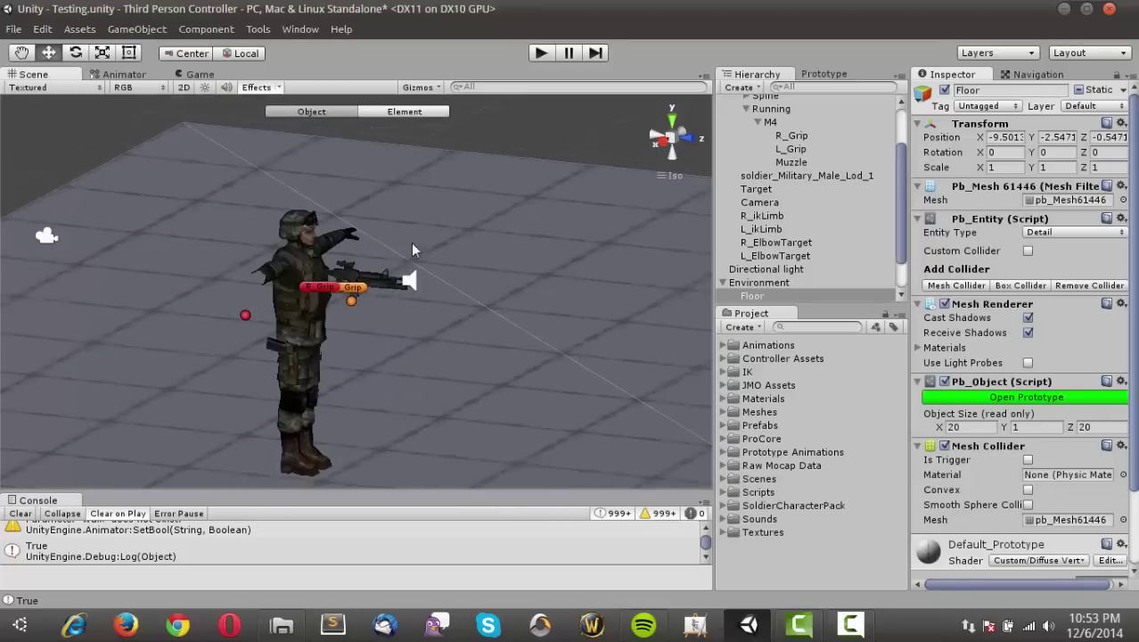
{"action": "scroll", "coordinate": [753, 107], "scroll_direction": "up", "scroll_amount": 3}
Frame the Player object and inspect its T-pose, rifle and capsule collider from the front.
{"action": "double_click", "coordinate": [744, 106]}
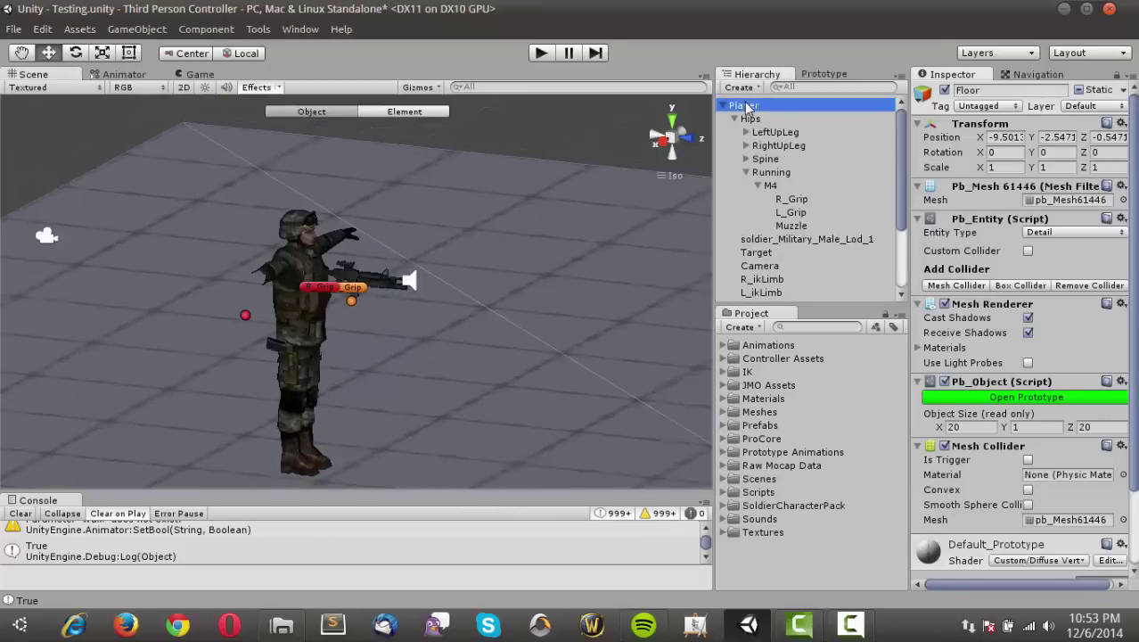
{"action": "scroll", "coordinate": [426, 235], "scroll_direction": "up", "scroll_amount": 6}
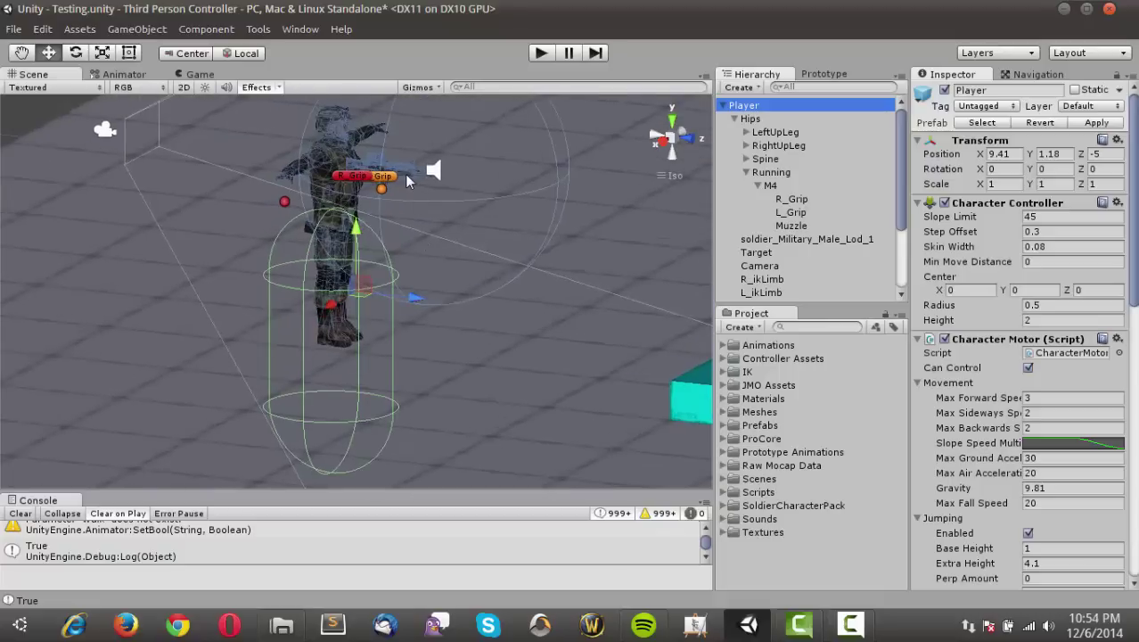
{"action": "middle_click_drag", "start_coordinate": [406, 215], "coordinate": [397, 308]}
{"action": "scroll", "coordinate": [397, 246], "scroll_direction": "up", "scroll_amount": 4}
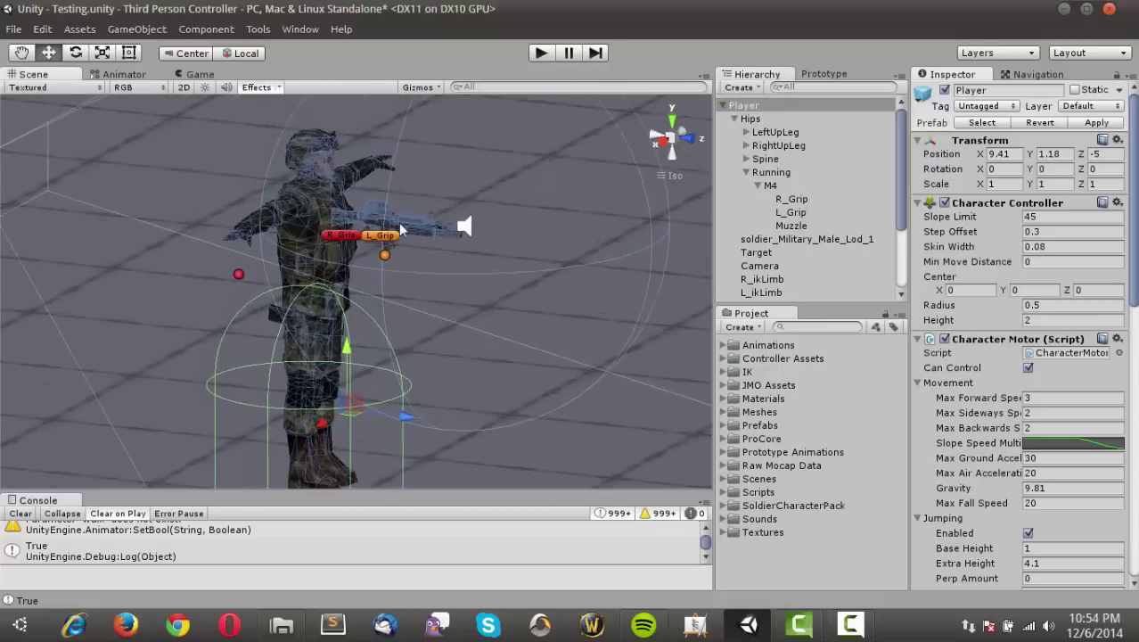
{"action": "left_click_drag", "start_coordinate": [454, 201], "coordinate": [517, 185], "text": "alt"}
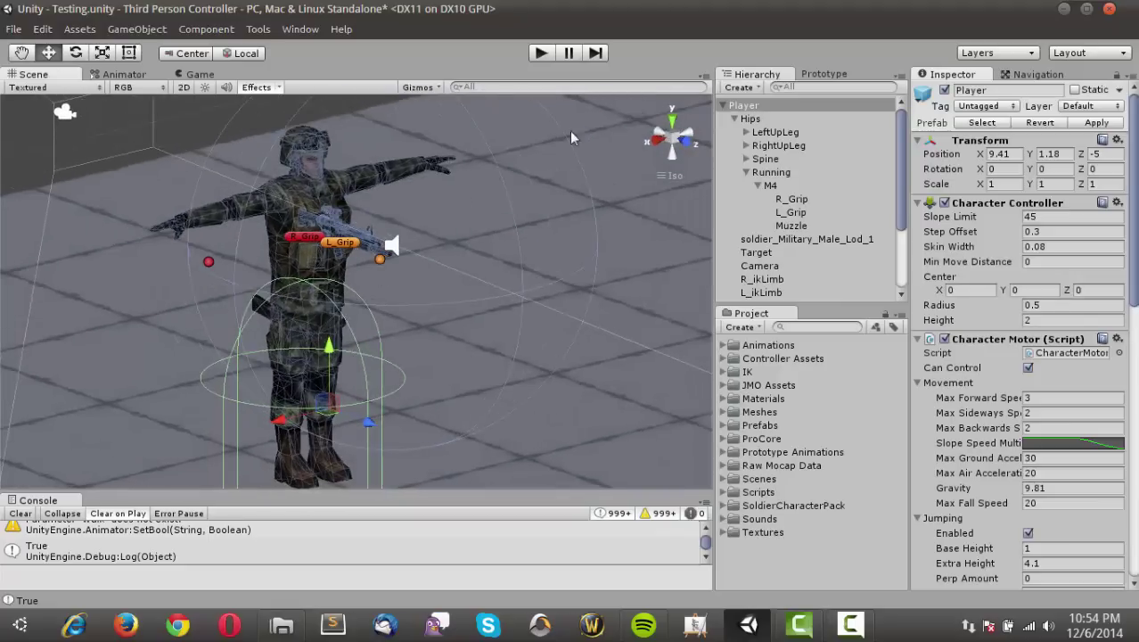
Run the scene and inspect in the scene view how the soldier's hands hold the rifle, with nothing selected.
{"action": "left_click", "coordinate": [539, 55]}
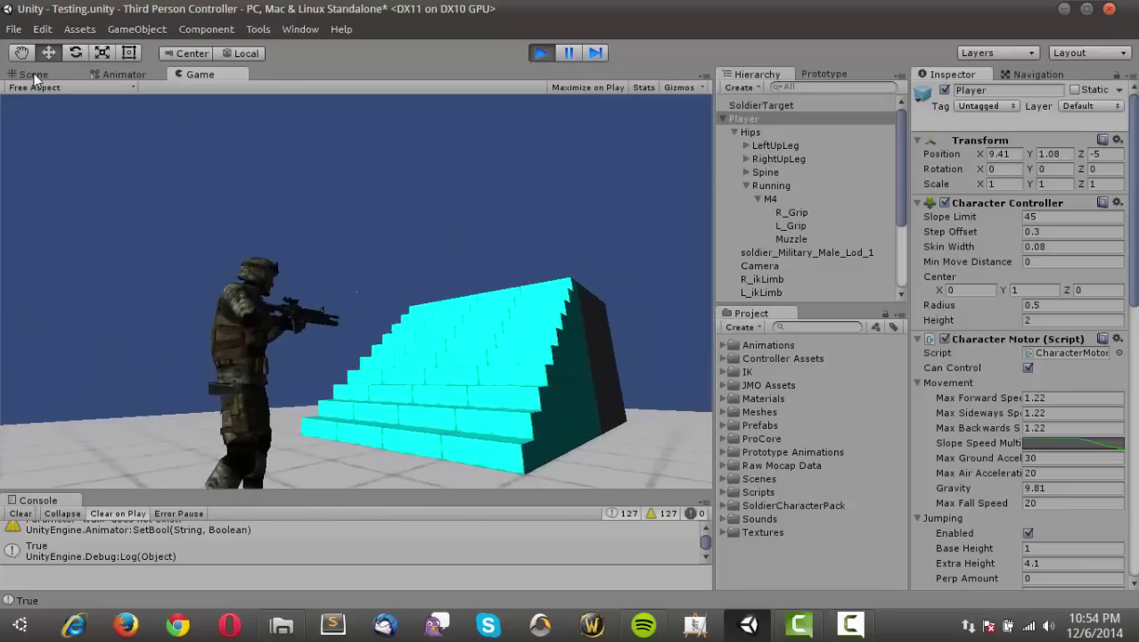
{"action": "left_click", "coordinate": [33, 75]}
{"action": "scroll", "coordinate": [234, 178], "scroll_direction": "up", "scroll_amount": 15}
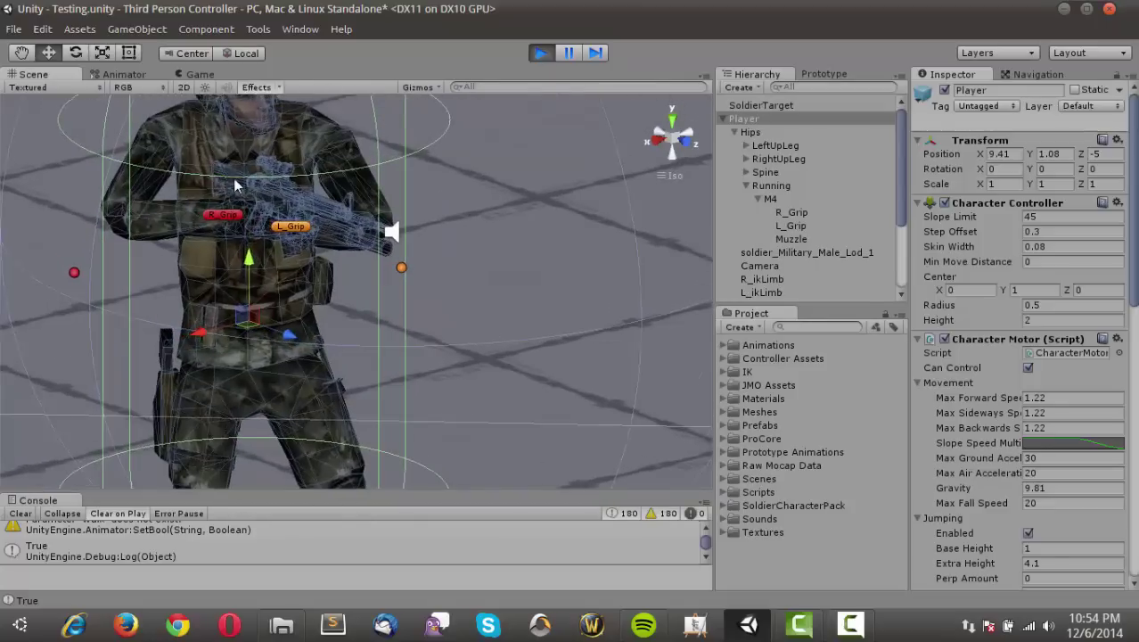
{"action": "middle_click_drag", "start_coordinate": [286, 225], "coordinate": [386, 321]}
{"action": "scroll", "coordinate": [356, 258], "scroll_direction": "up", "scroll_amount": 4}
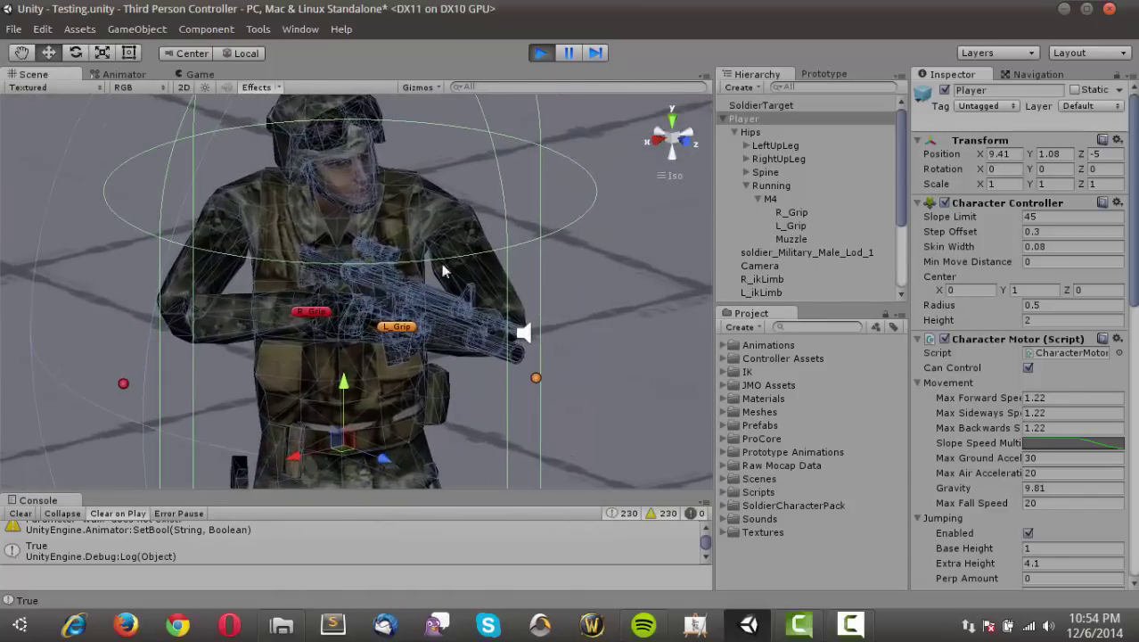
{"action": "left_click_drag", "start_coordinate": [537, 250], "coordinate": [618, 134], "text": "alt"}
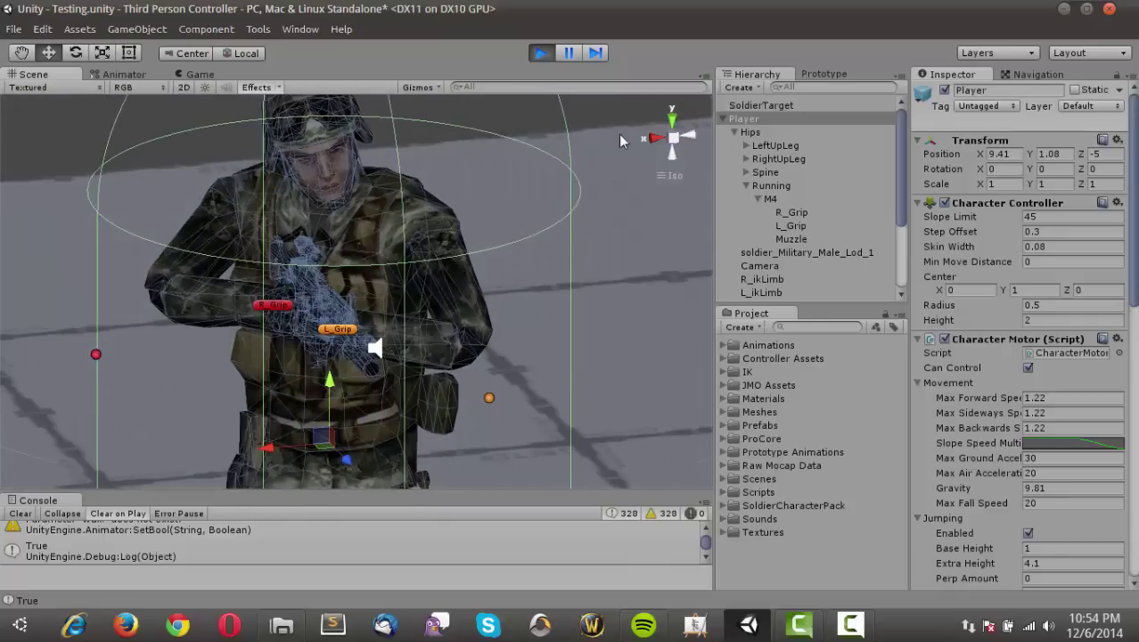
{"action": "left_click", "coordinate": [599, 107]}
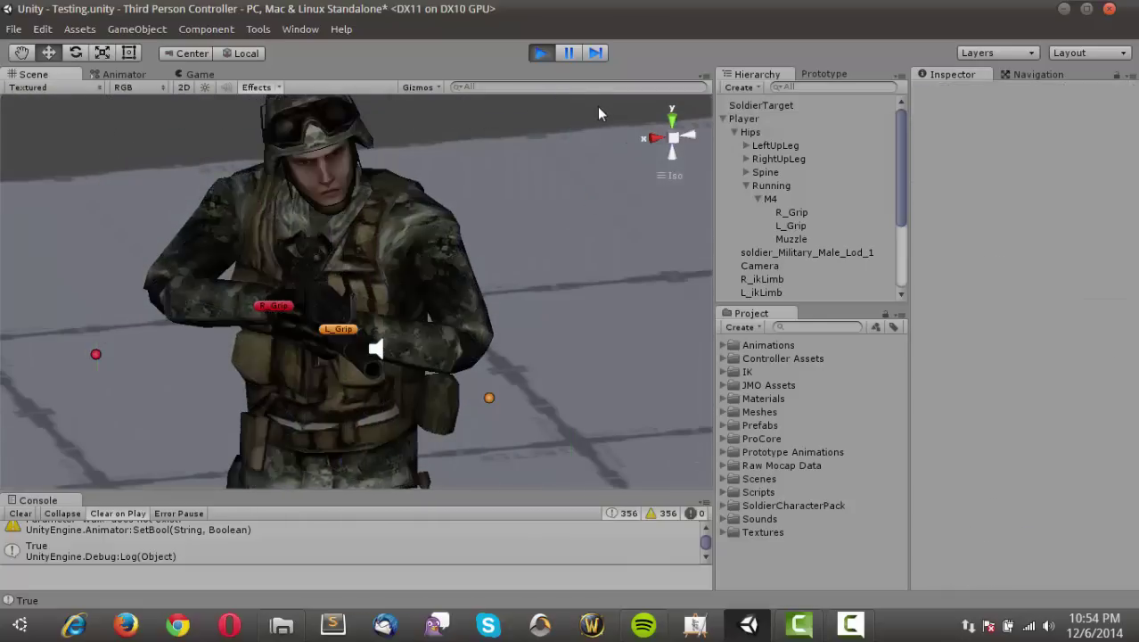
Move the R_Grip target during play to about X 0.233, Y 0.184, Z -0.196 and check the right hand.
{"action": "left_click", "coordinate": [274, 307]}
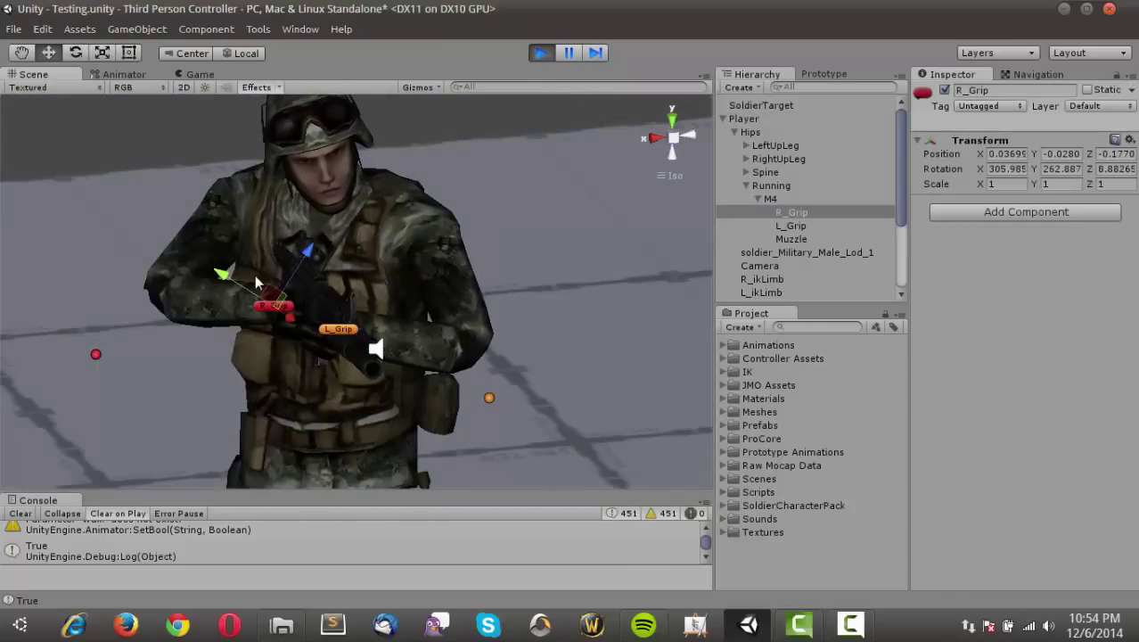
{"action": "left_click_drag", "start_coordinate": [330, 283], "coordinate": [334, 264], "text": "alt"}
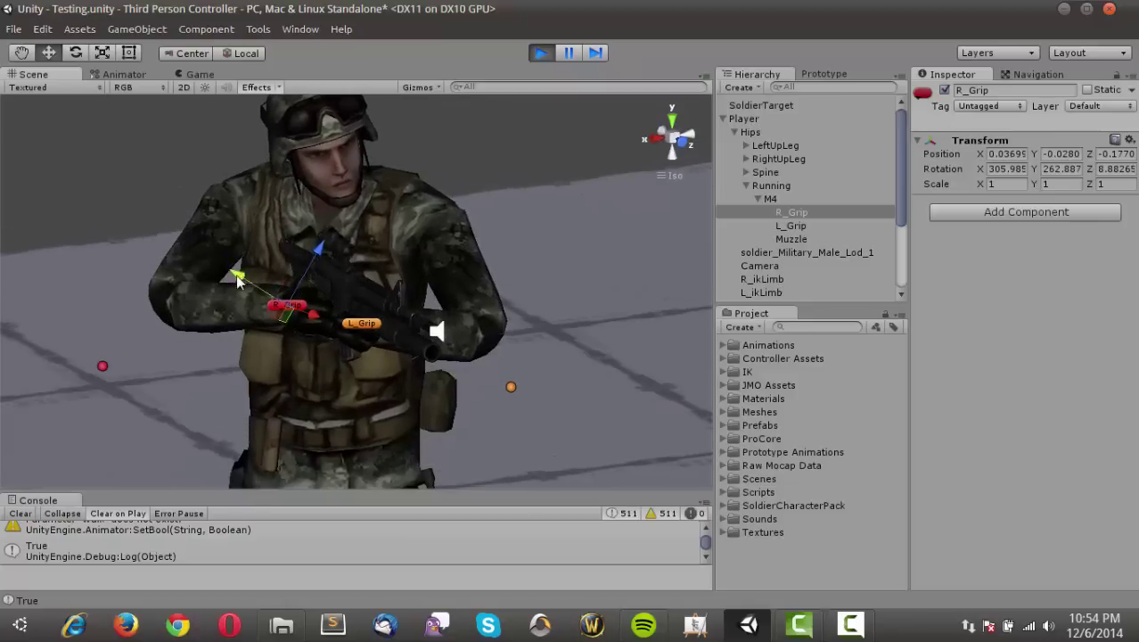
{"action": "left_click_drag", "start_coordinate": [194, 259], "coordinate": [297, 206]}
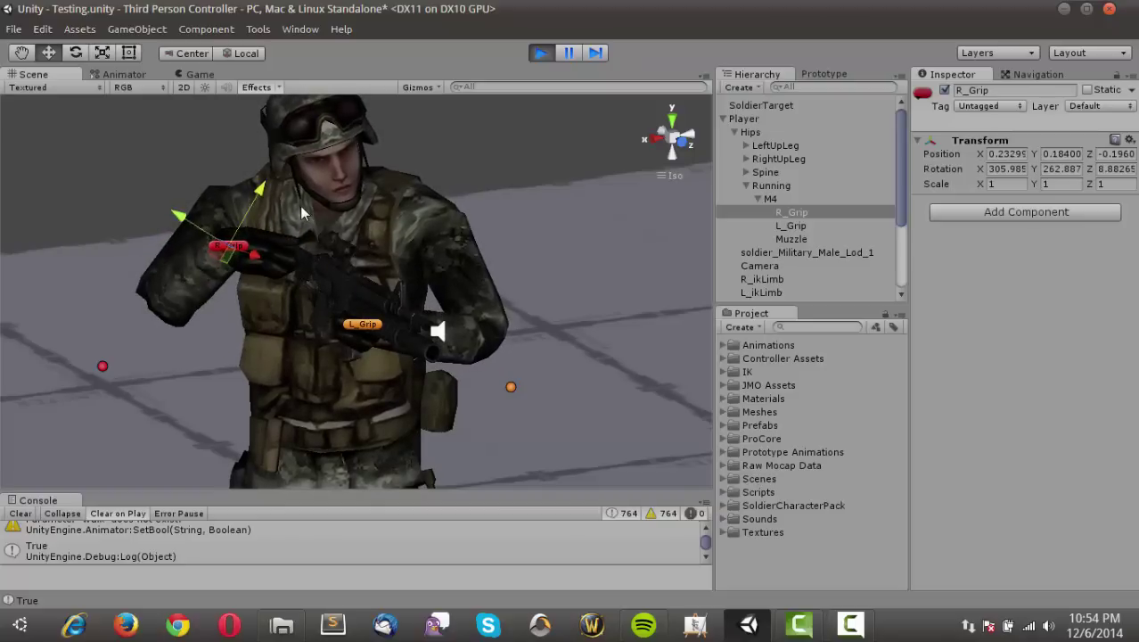
{"action": "left_click_drag", "start_coordinate": [149, 343], "coordinate": [286, 323], "text": "alt"}
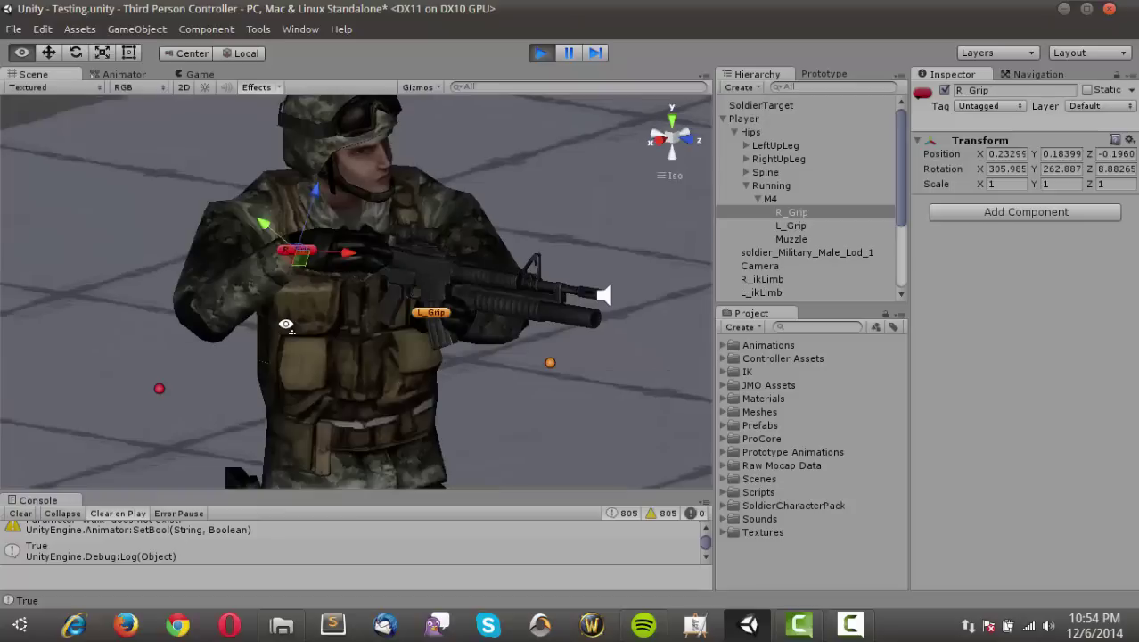
Move R_ElbowTarget during play to test the right elbow's bend, and stop the scene.
{"action": "left_click", "coordinate": [160, 390]}
{"action": "left_click_drag", "start_coordinate": [160, 330], "coordinate": [189, 320]}
{"action": "left_click_drag", "start_coordinate": [212, 375], "coordinate": [503, 332]}
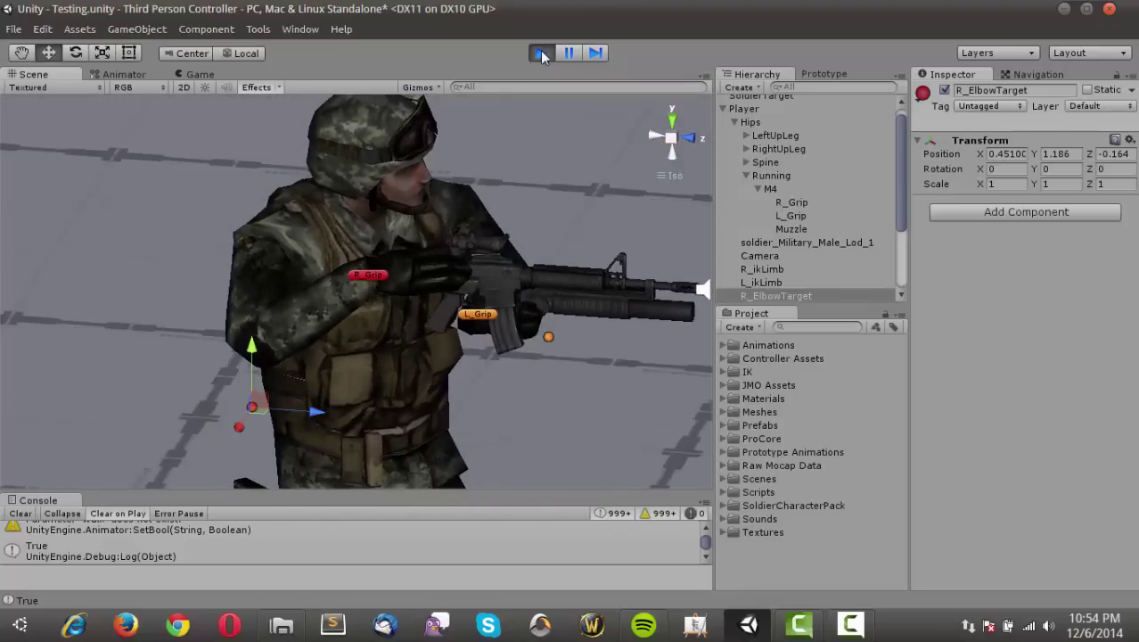
{"action": "left_click", "coordinate": [541, 52]}
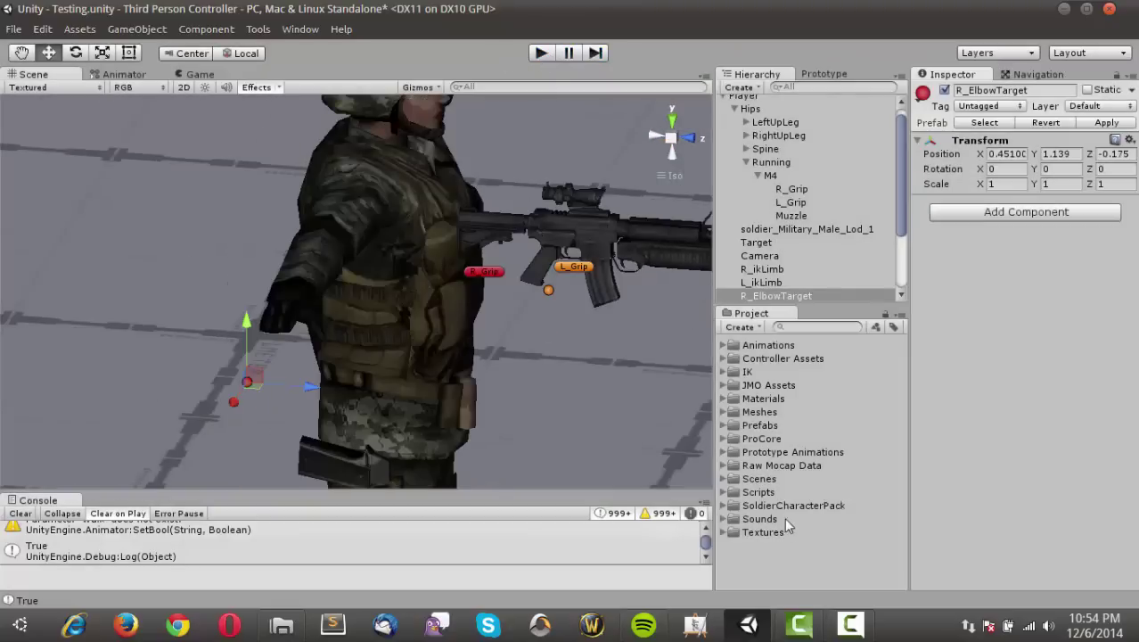
Switch to the file manager and launch Prototype.exe from the Builds folder.
{"action": "left_click", "coordinate": [294, 627]}
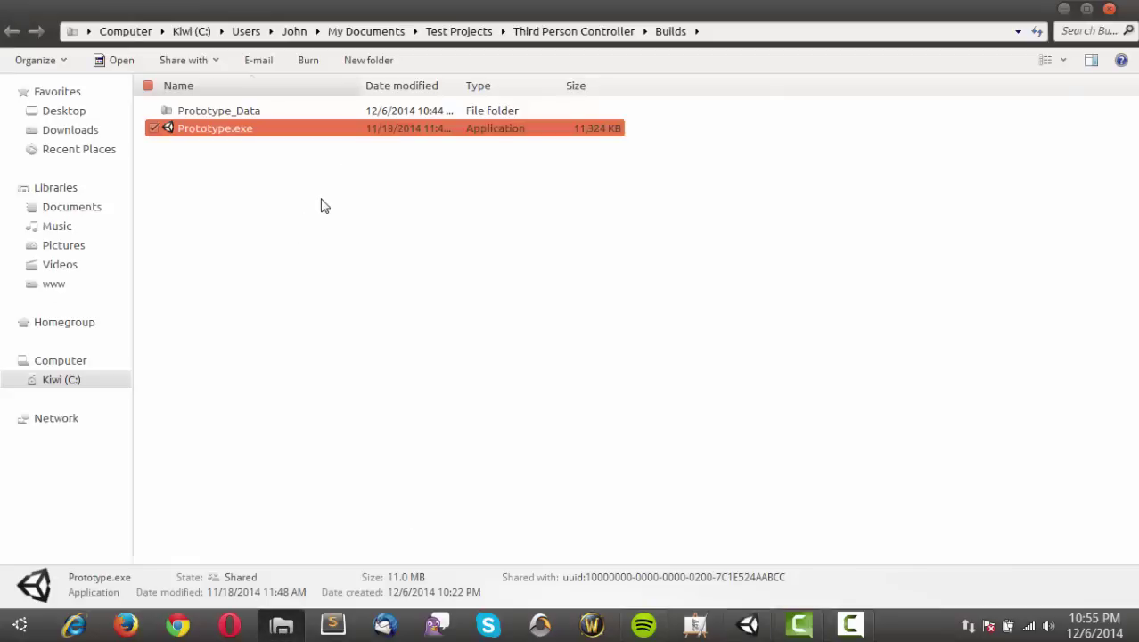
{"action": "left_click", "coordinate": [258, 131]}
{"action": "left_click", "coordinate": [654, 478]}
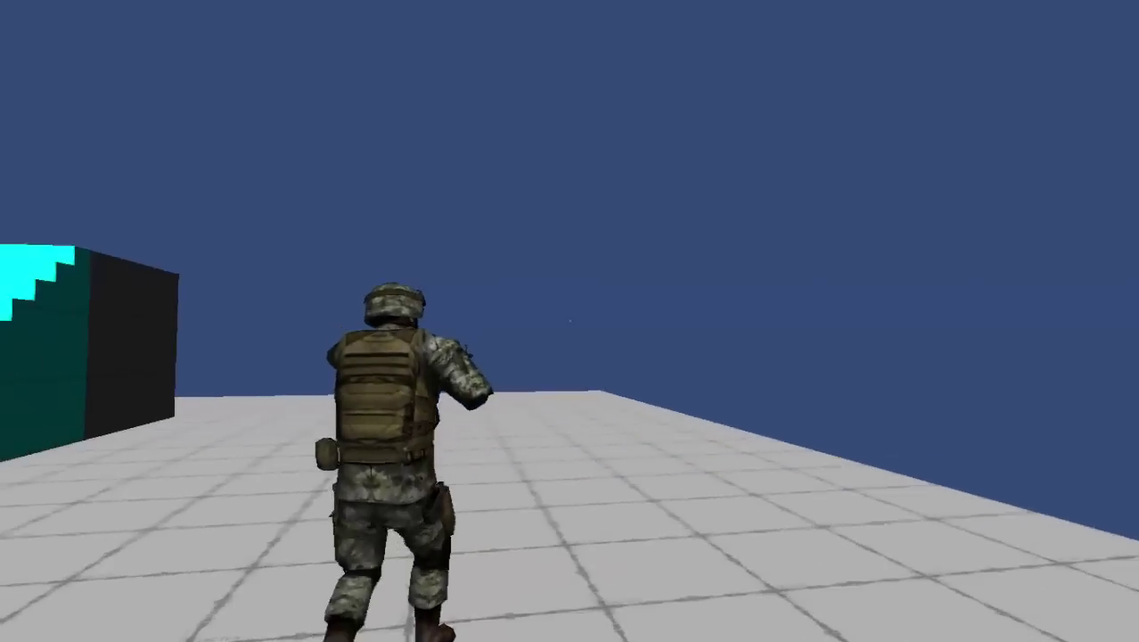
Playtest the build by running the soldier forward across the floor in different directions.
{"action": "key", "text": "w"}
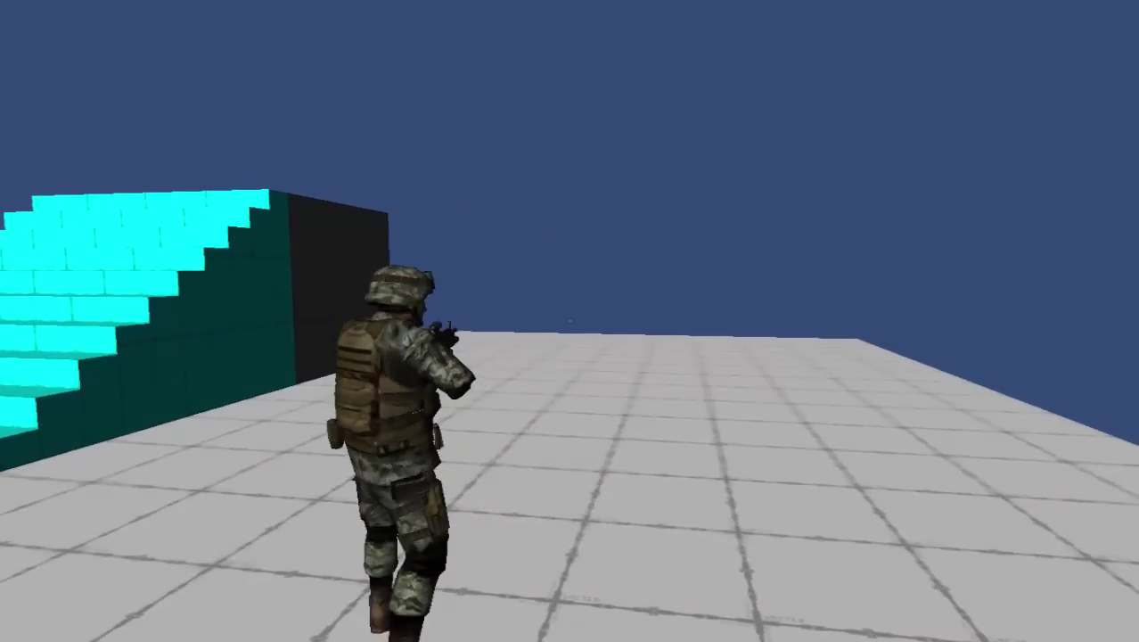
{"action": "key", "text": "w"}
{"action": "key", "text": "w"}
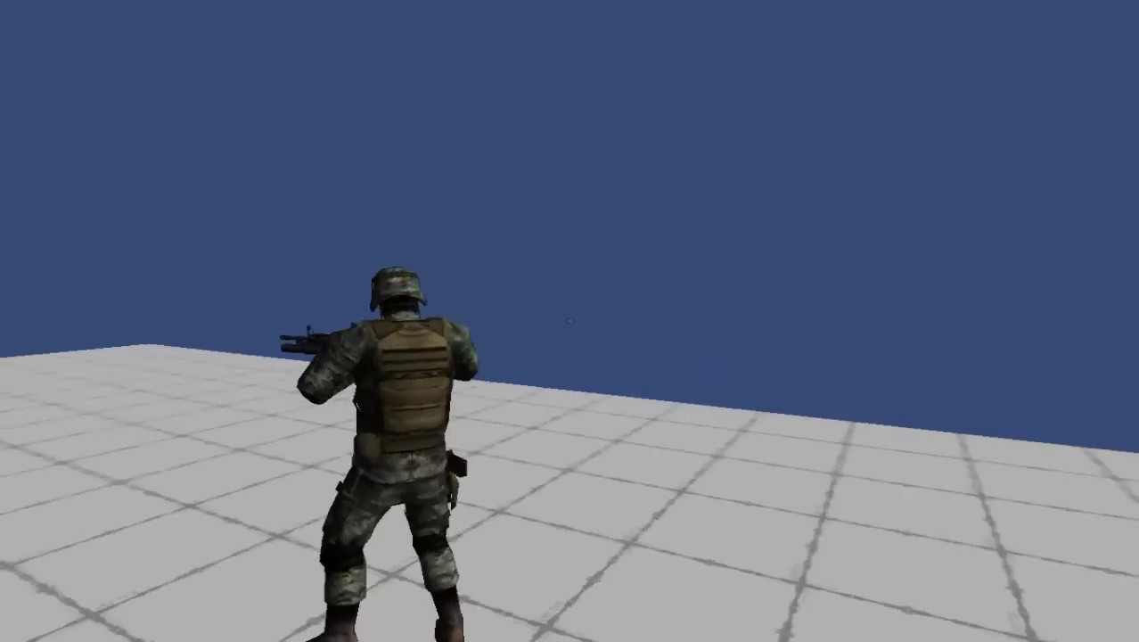
{"action": "key", "text": "w"}
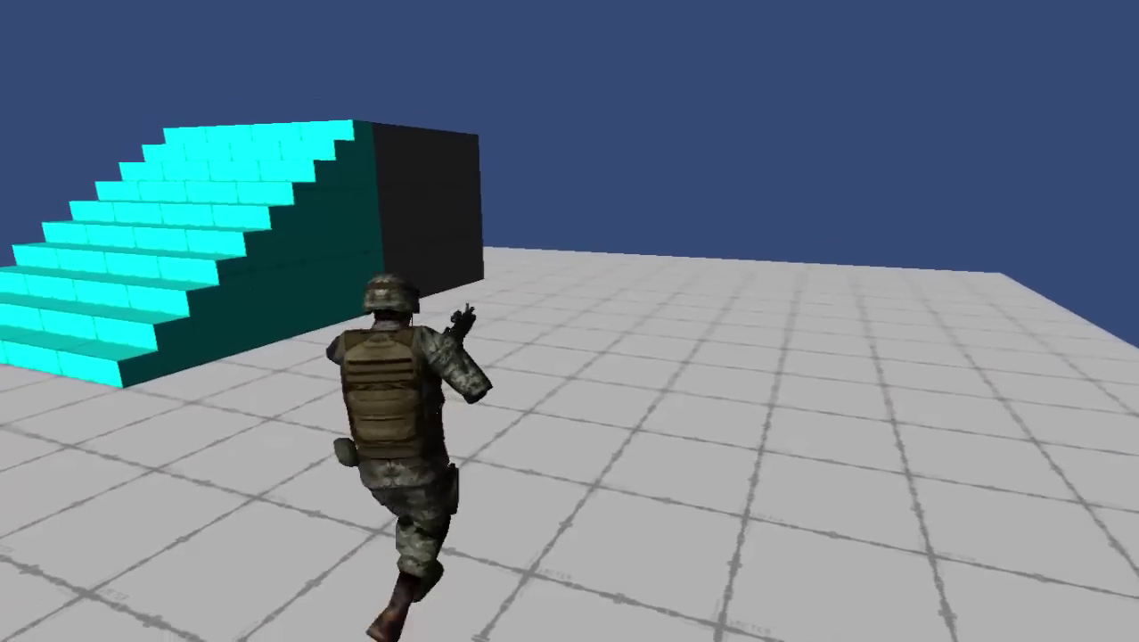
Strafe the soldier around the cyan staircase while turning the view, and fire test shots at its side wall.
{"action": "key", "text": "d"}
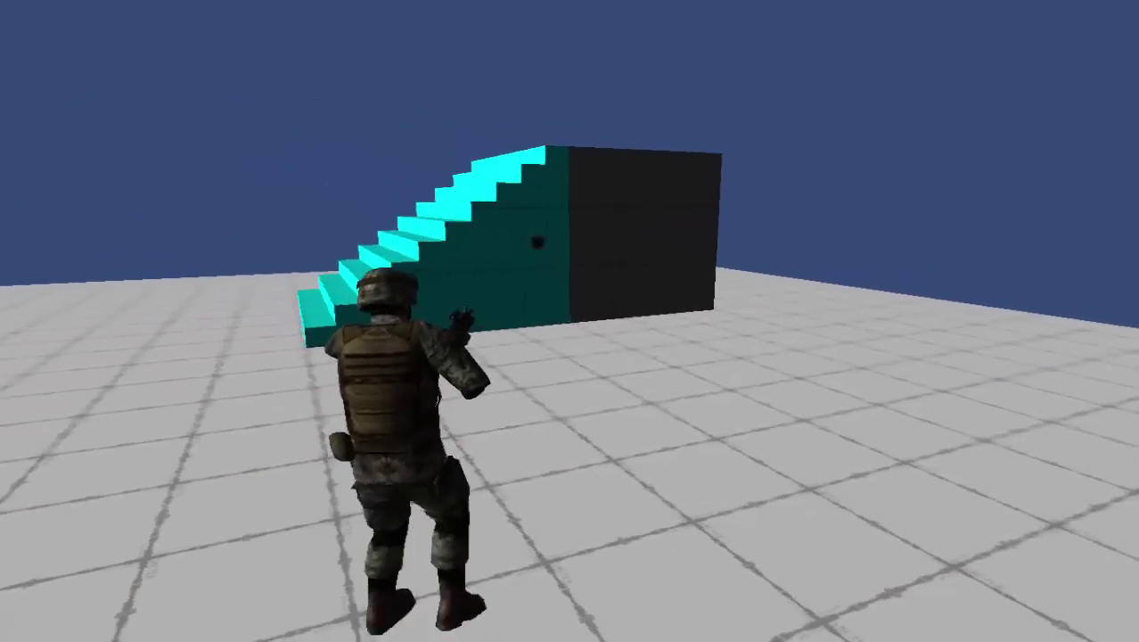
{"action": "key", "text": "d"}
{"action": "left_click", "coordinate": [569, 321]}
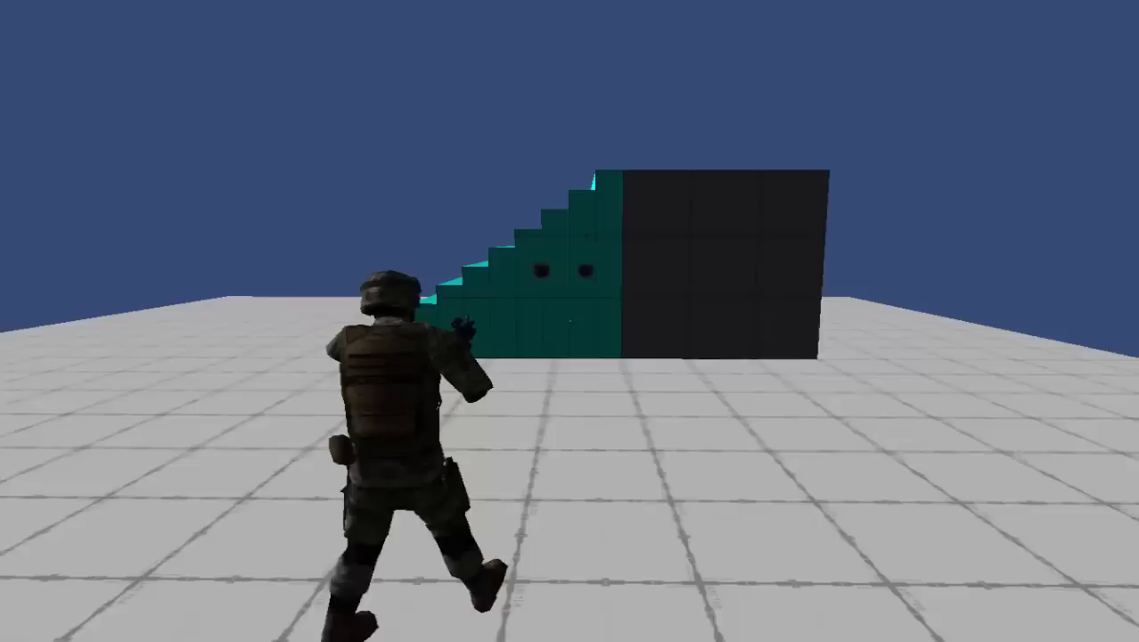
{"action": "key", "text": "d"}
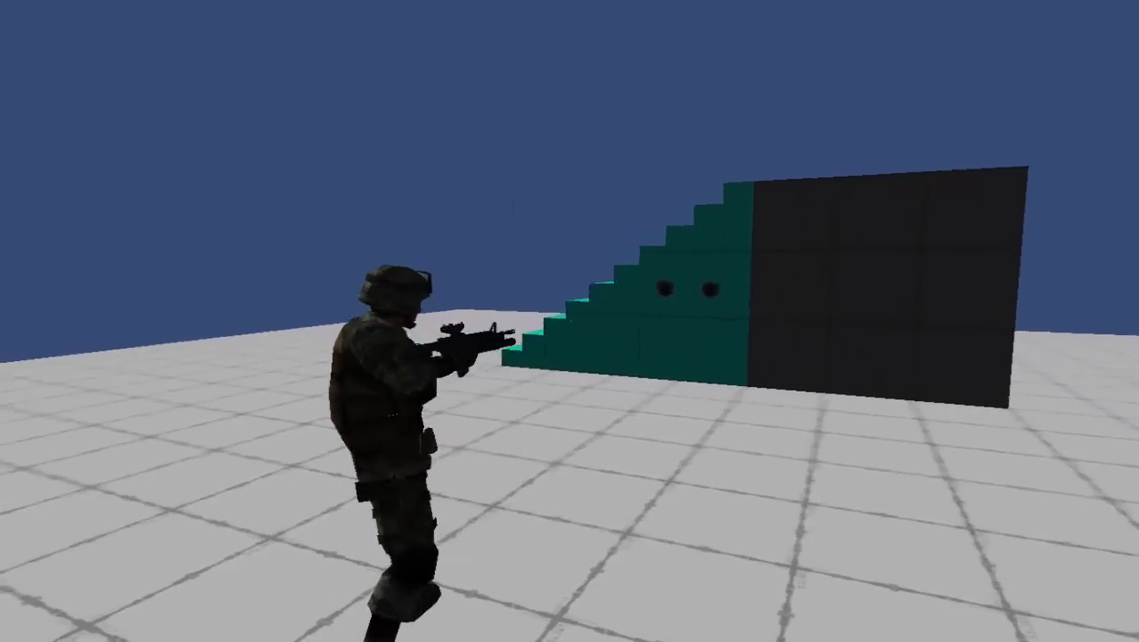
{"action": "key", "text": "w"}
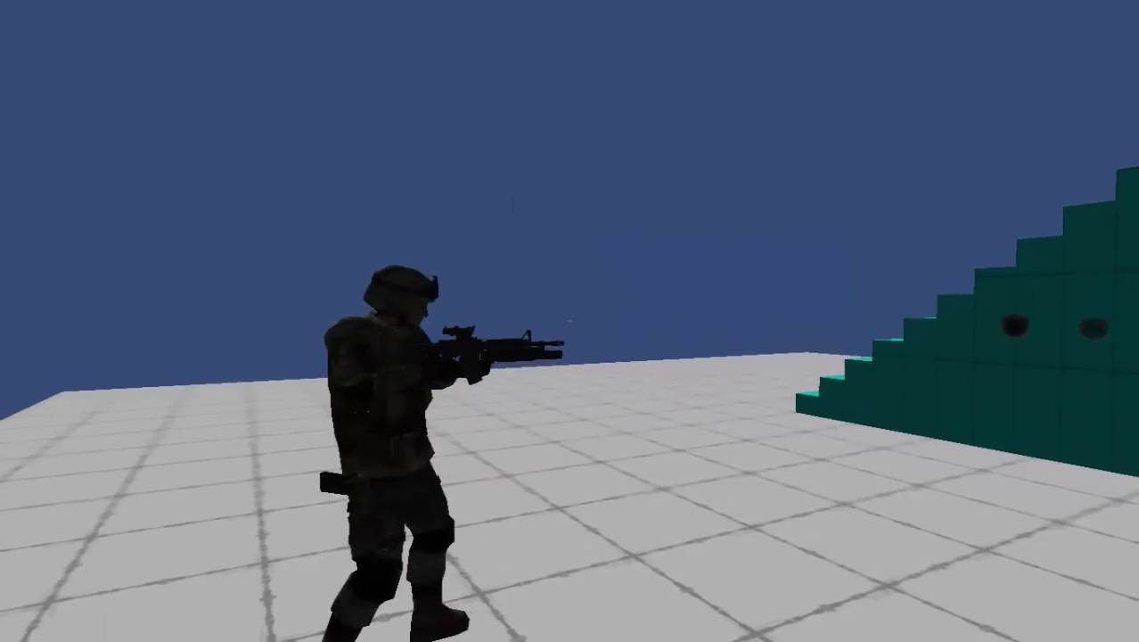
{"action": "key", "text": "d"}
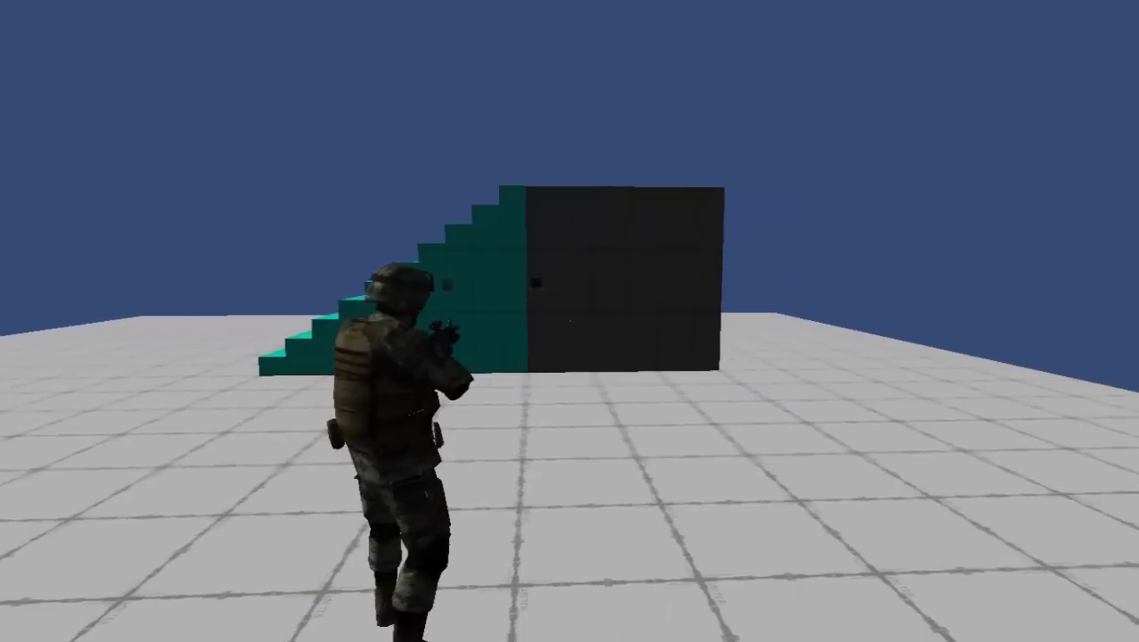
{"action": "key", "text": "d"}
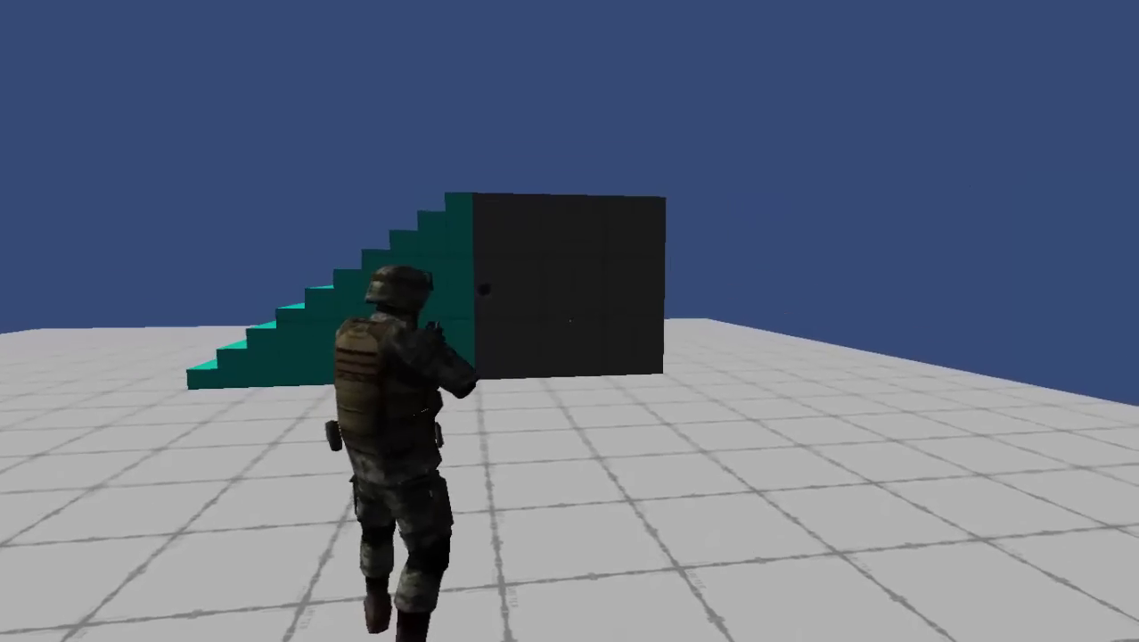
Test the zoomed aiming view by strafing and firing at the dark block and the adjoining staircase wall.
{"action": "key", "text": "d"}
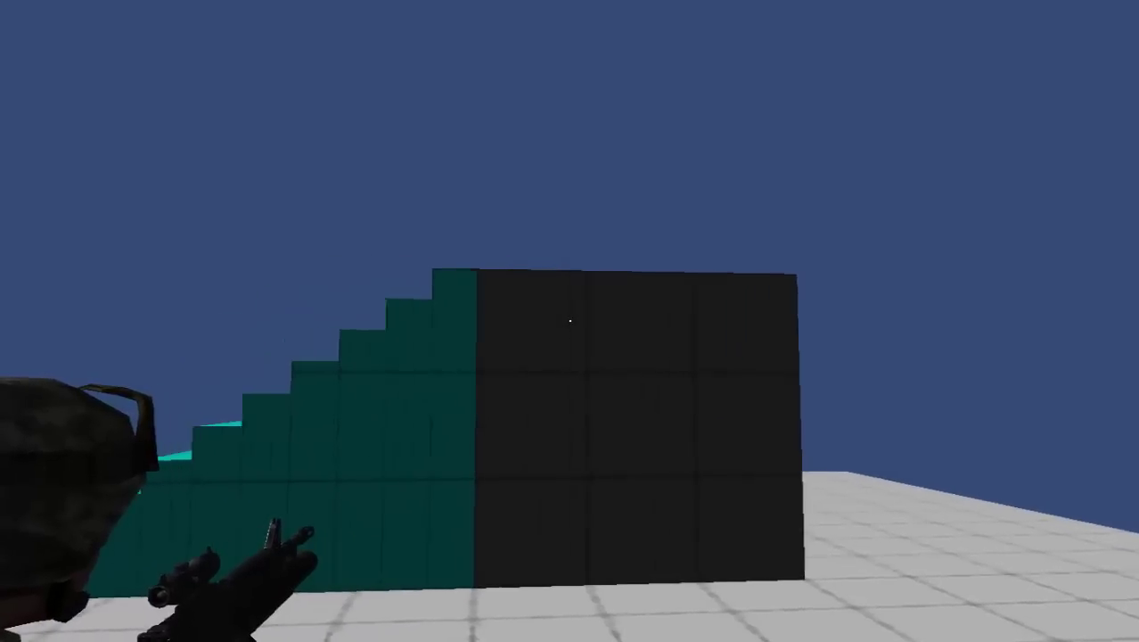
{"action": "key", "text": "a"}
{"action": "key", "text": "d"}
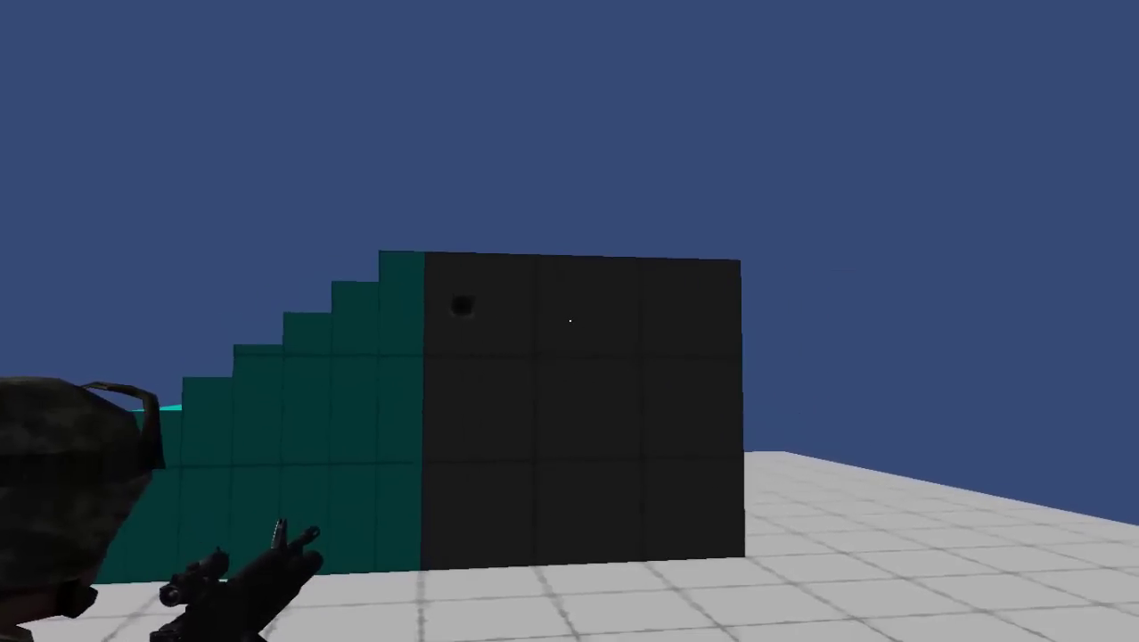
{"action": "left_click", "coordinate": [571, 321]}
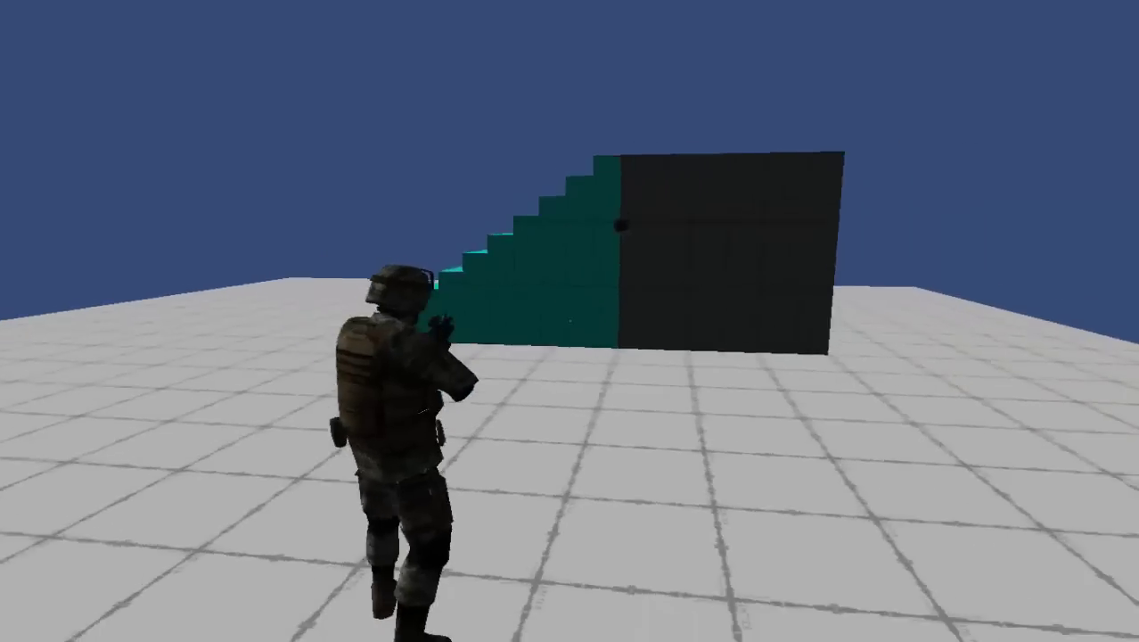
{"action": "right_click", "coordinate": [569, 321]}
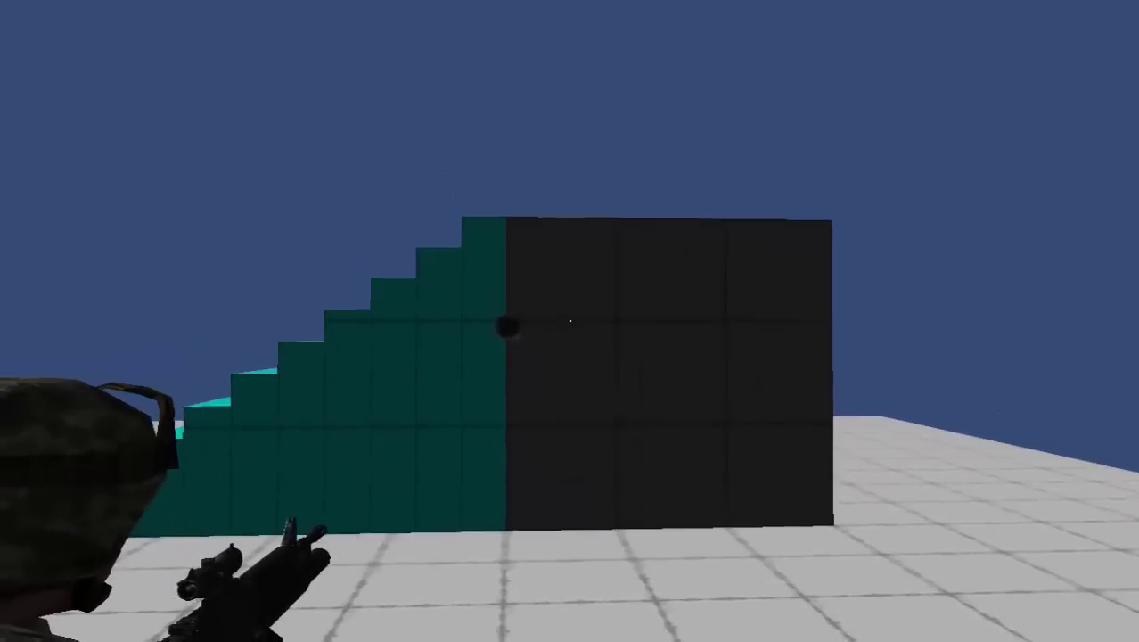
{"action": "left_click", "coordinate": [570, 321]}
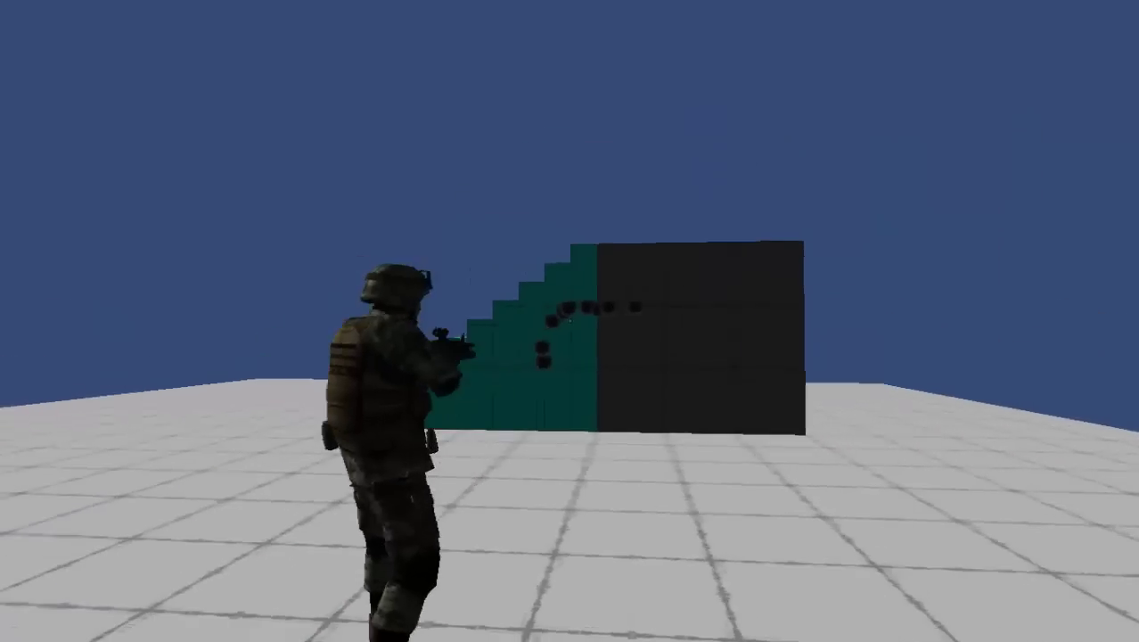
Run the soldier up the cyan stairs and off the dark block, and circle the structure with the rifle raised.
{"action": "key", "text": "w"}
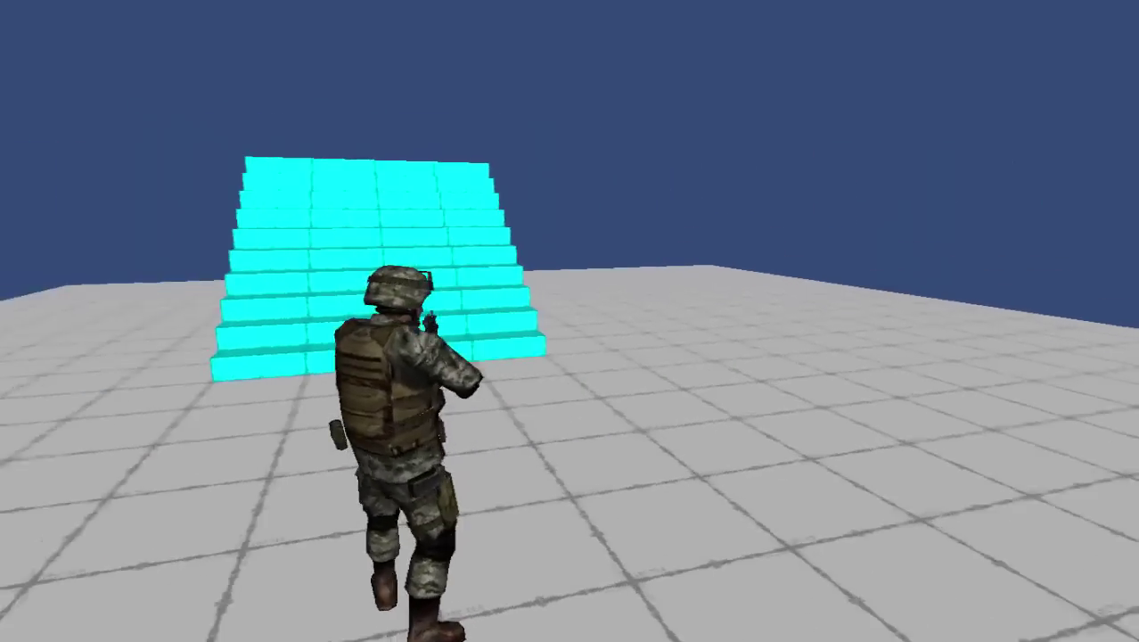
{"action": "key", "text": "w"}
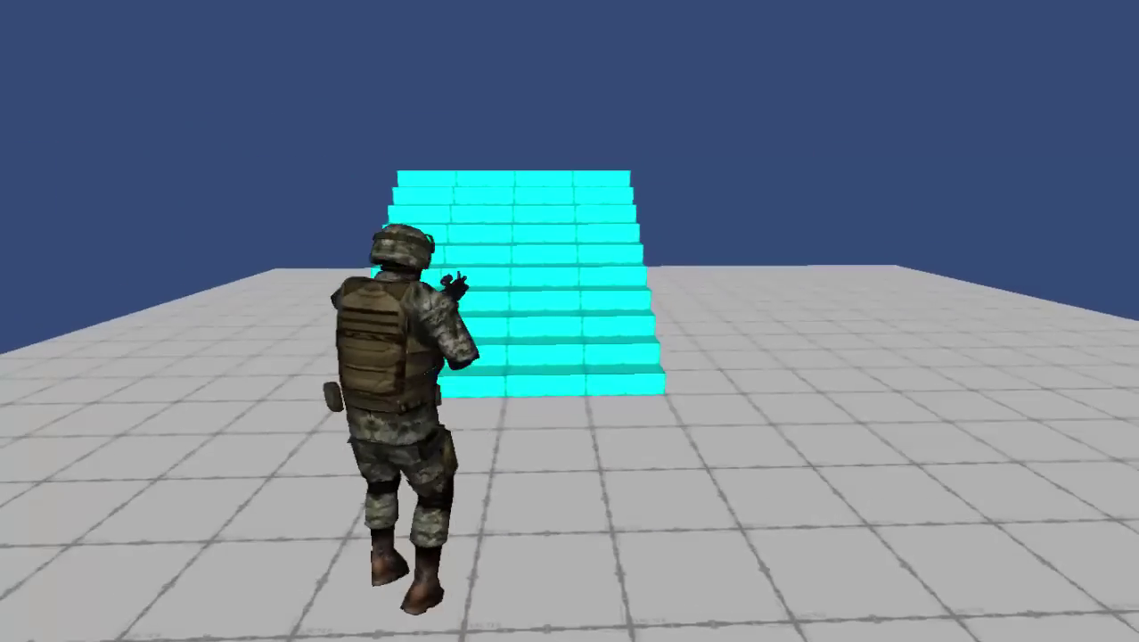
{"action": "key", "text": "w"}
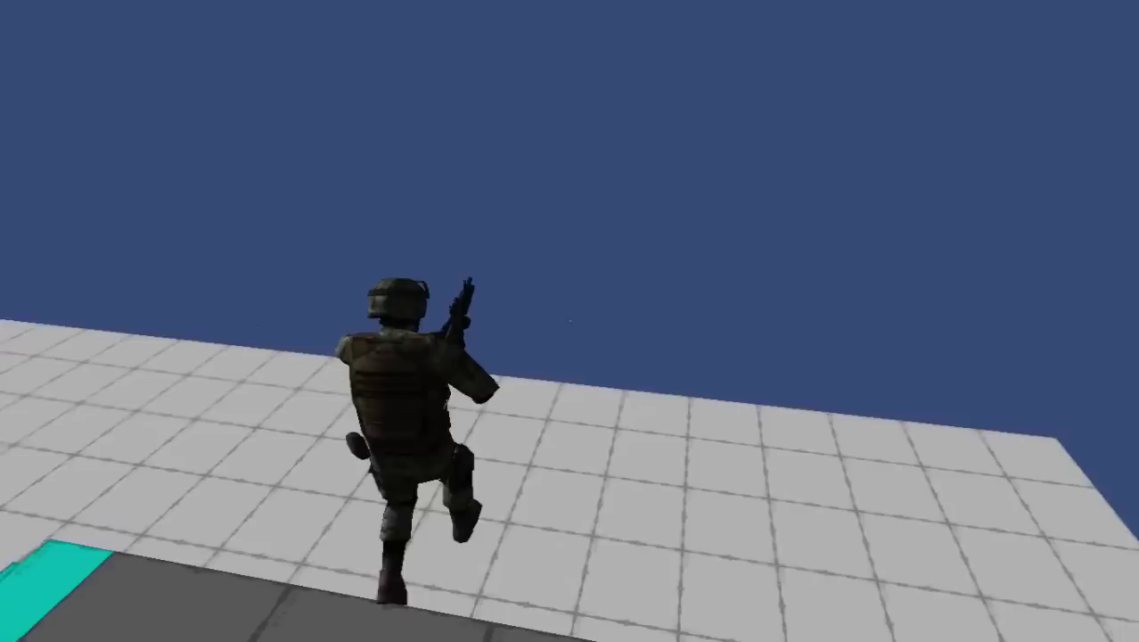
{"action": "key", "text": "w"}
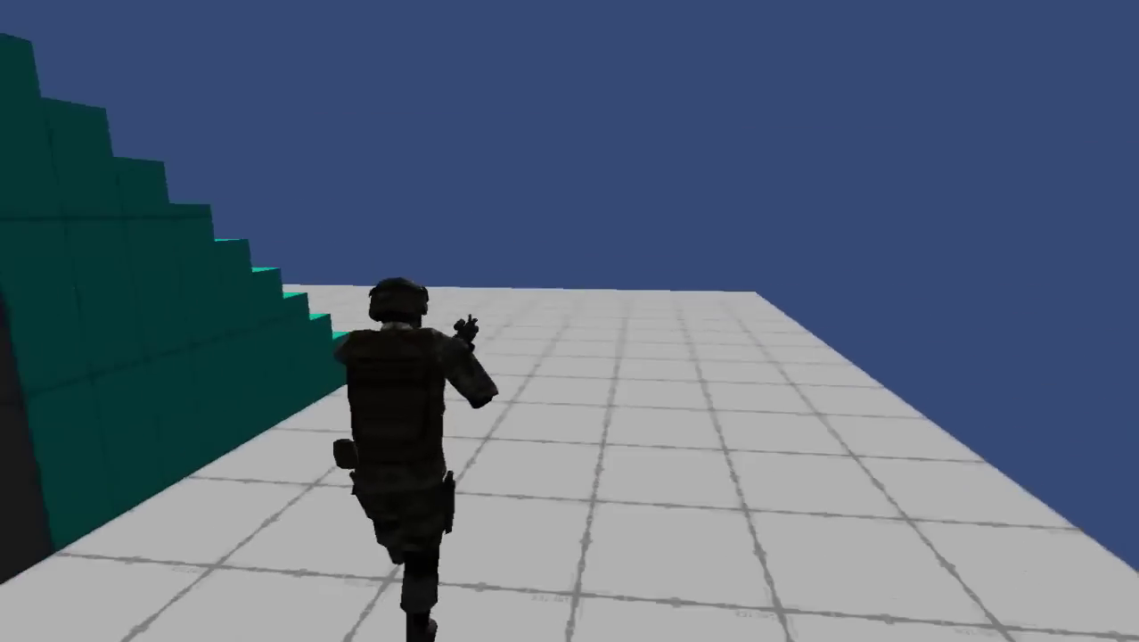
{"action": "key", "text": "w"}
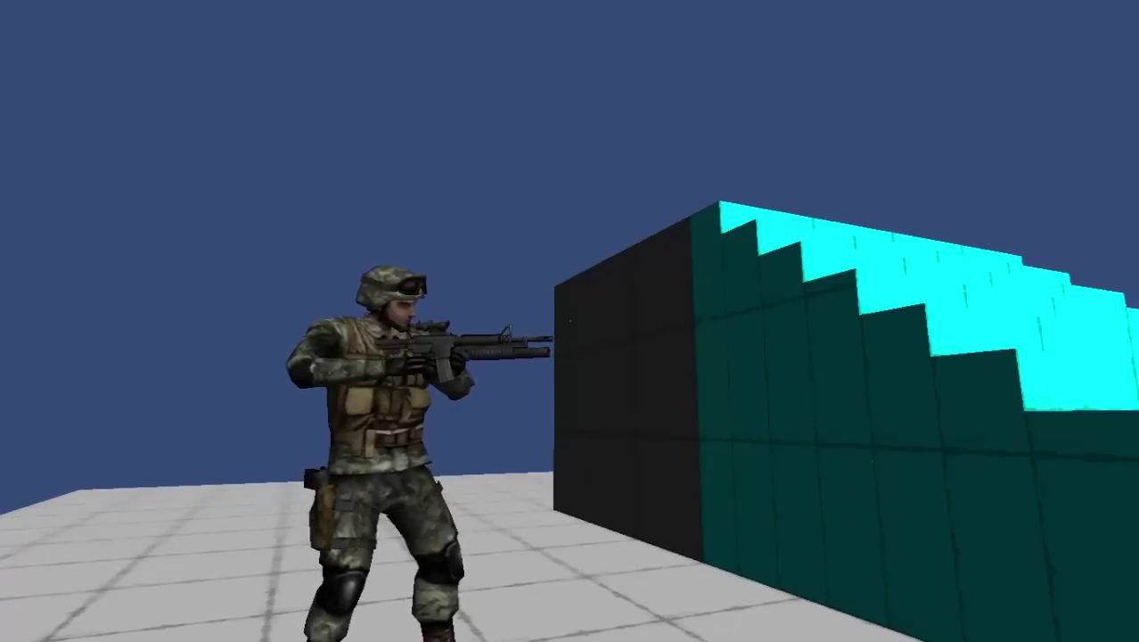
{"action": "key", "text": "d"}
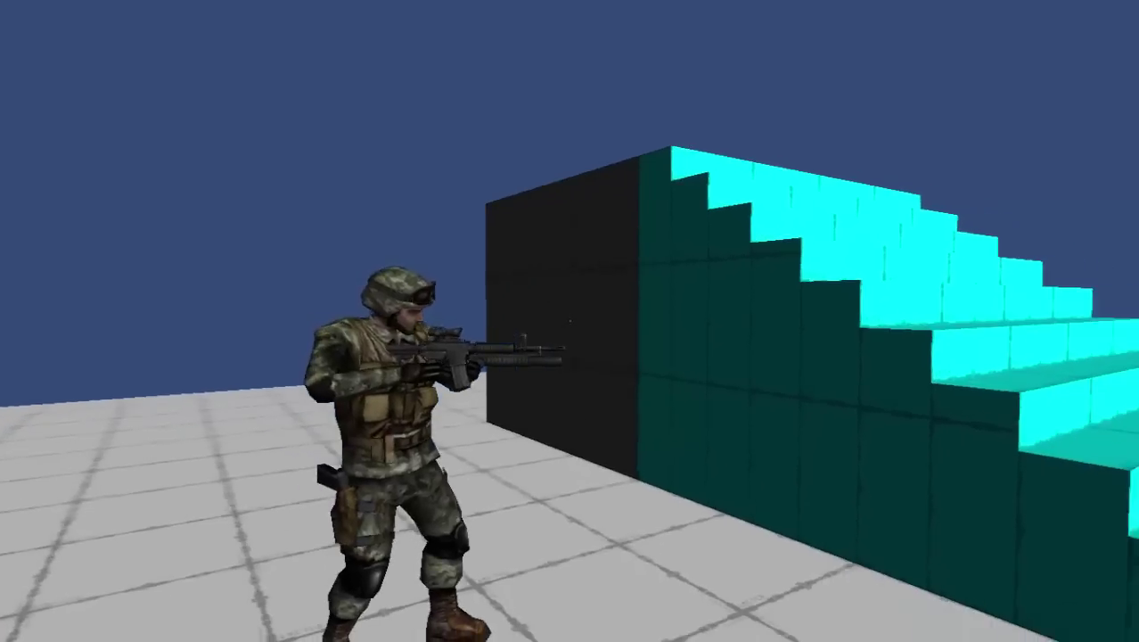